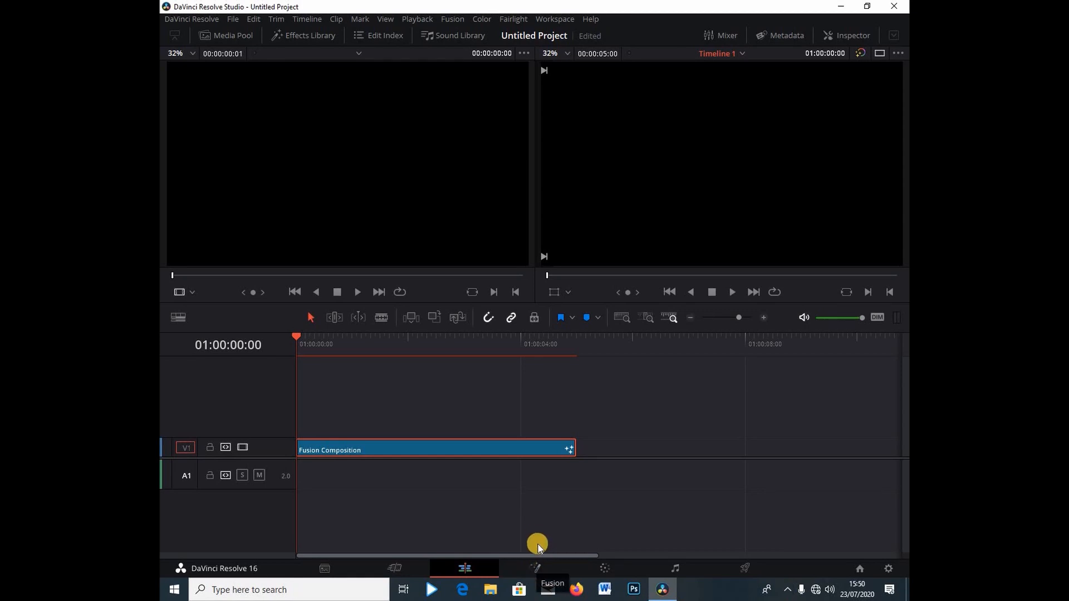
On the Fusion page, add a Background node well to the left of a repositioned MediaOut1 and show it in the second viewer.
click(535, 566)
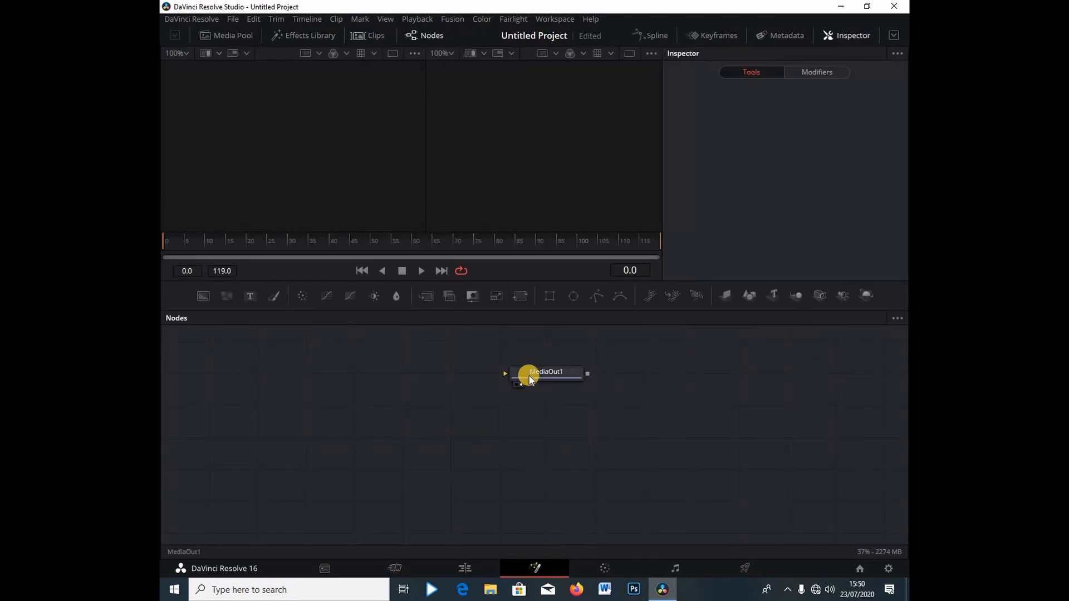
drag(630, 422, 686, 436)
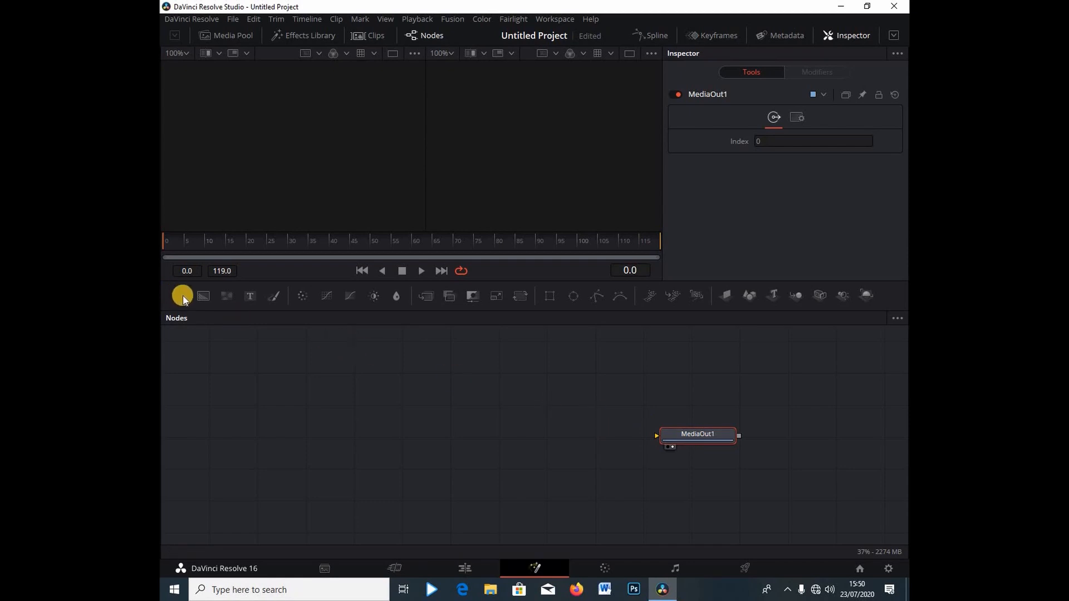
drag(200, 302, 309, 435)
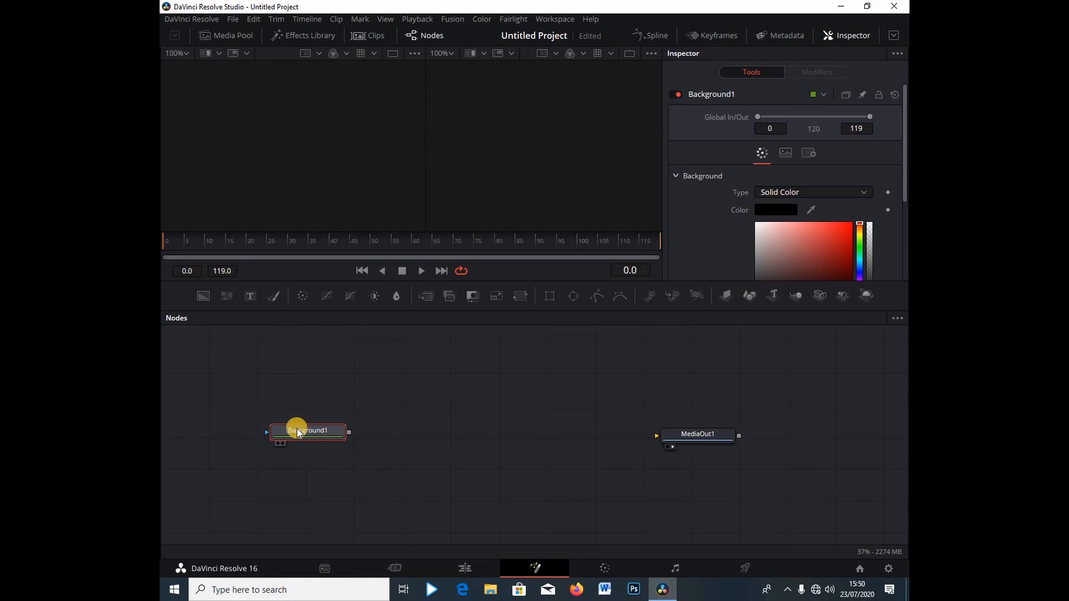
key(2)
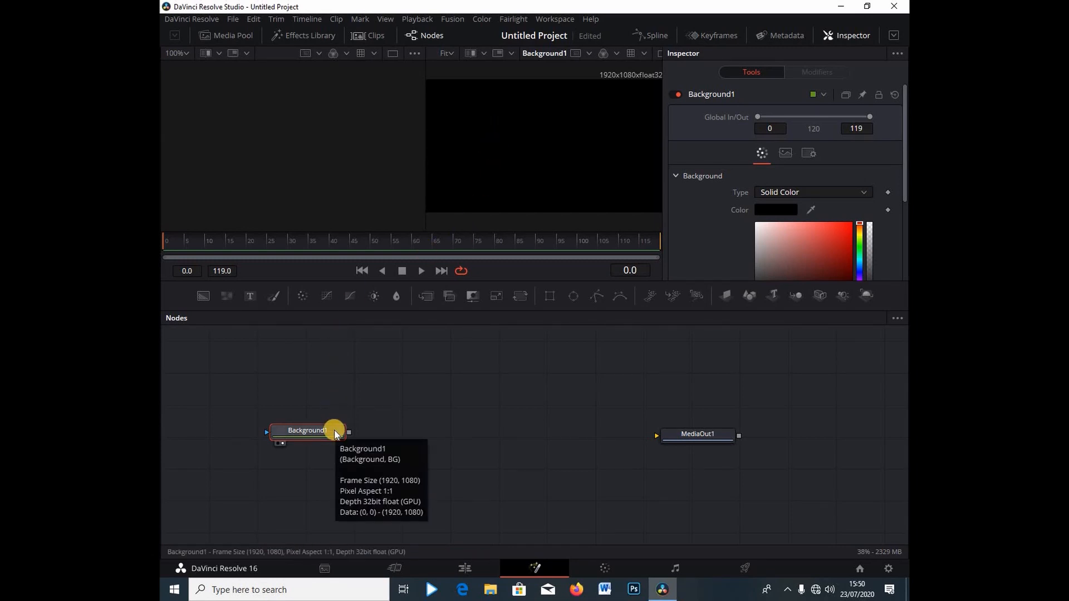
Rename the background node yellowbg and set its solid colour to a golden yellow.
key(F2)
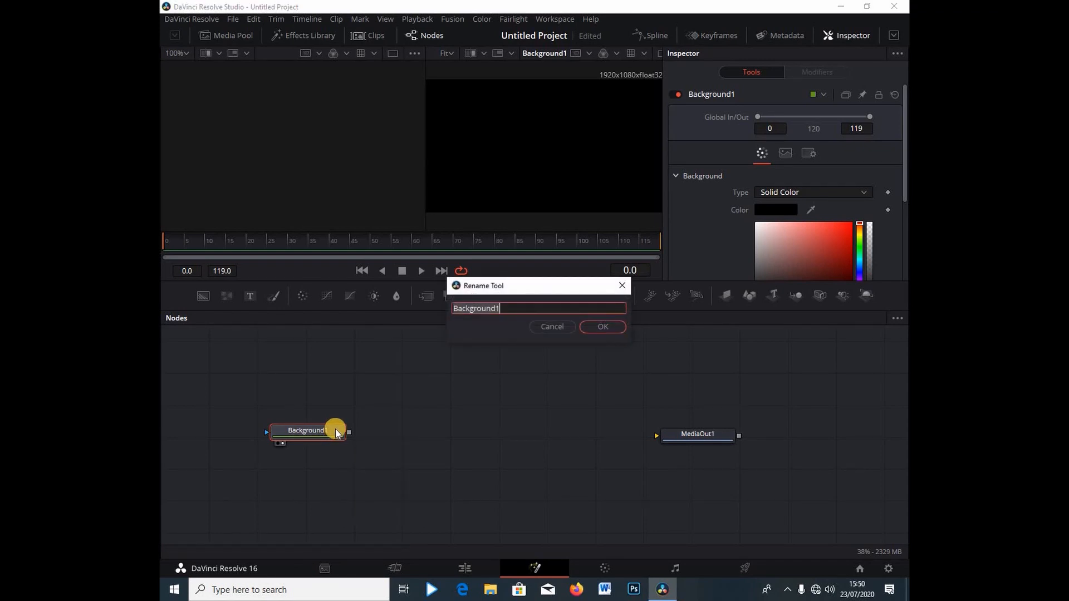
text(yellow b.g)
key(Return)
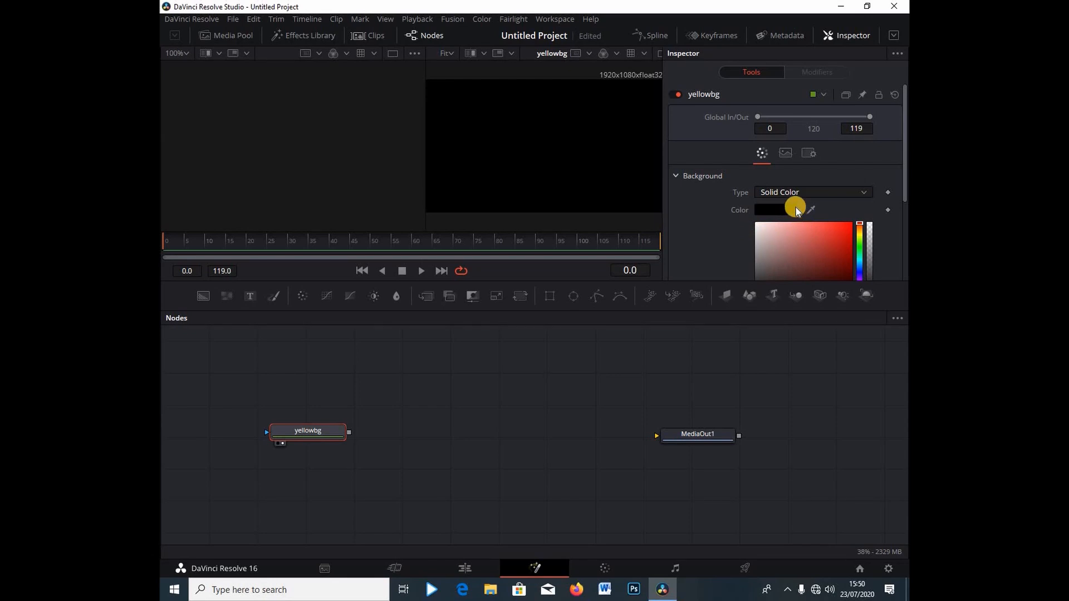
click(860, 236)
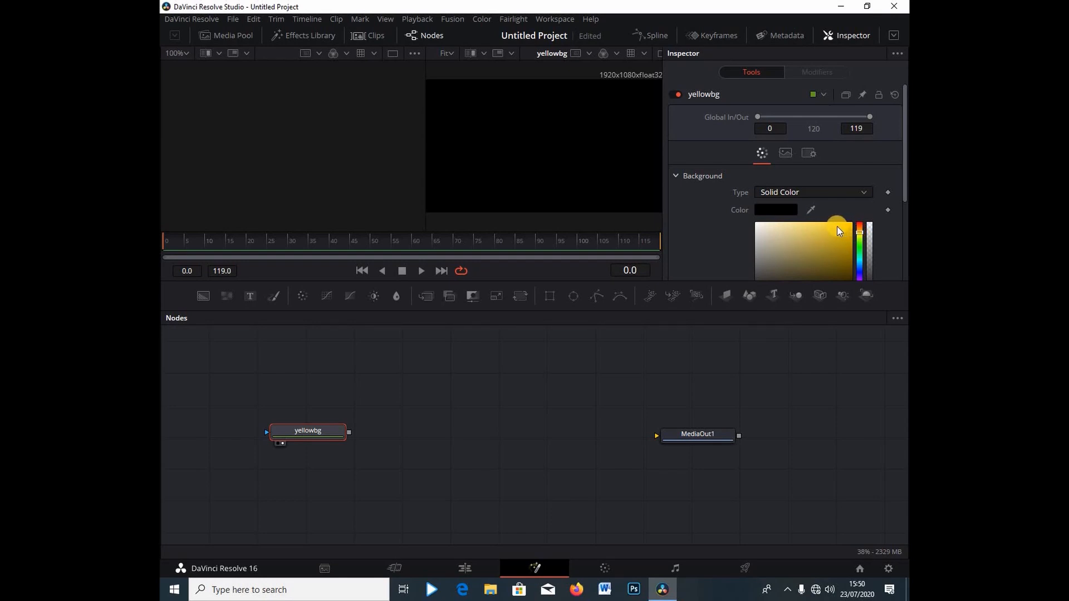
click(837, 226)
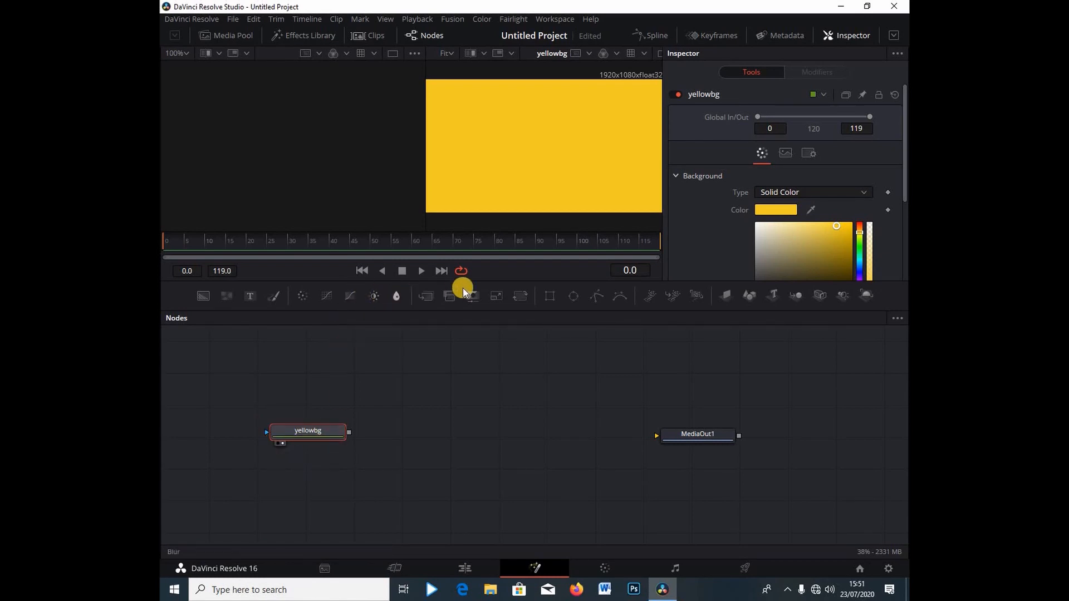
Add a Rectangle mask to yellowbg and rename it outerrec.
click(547, 295)
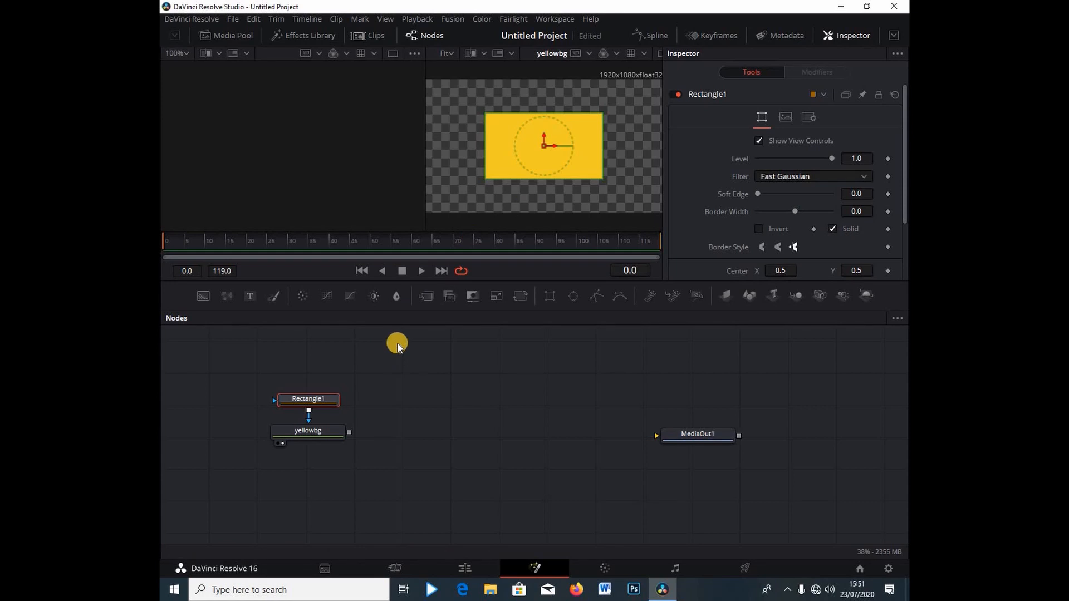
key(F2)
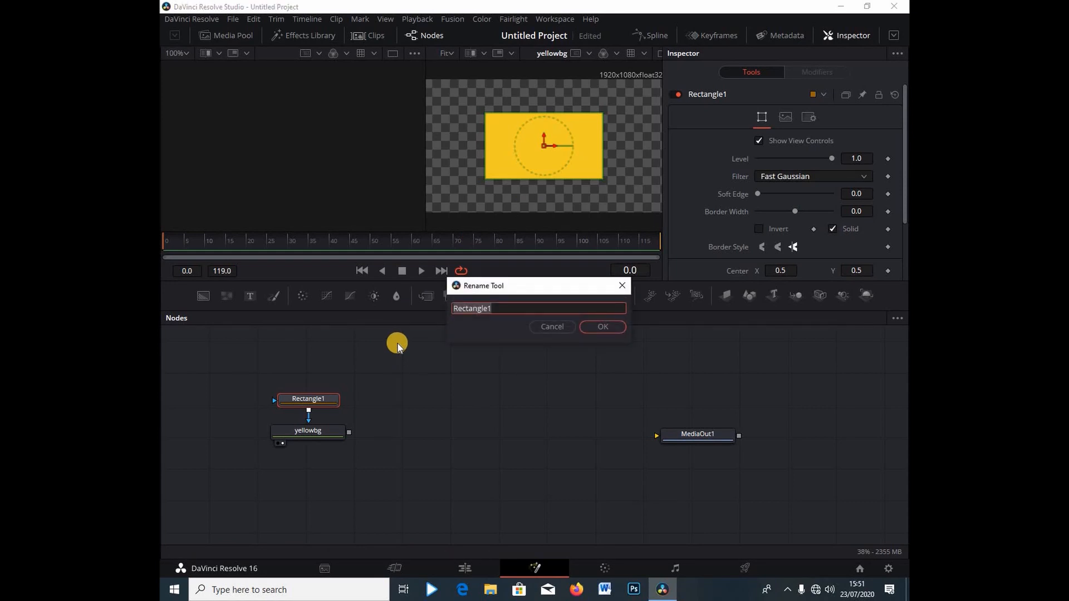
text(outer rec)
key(Return)
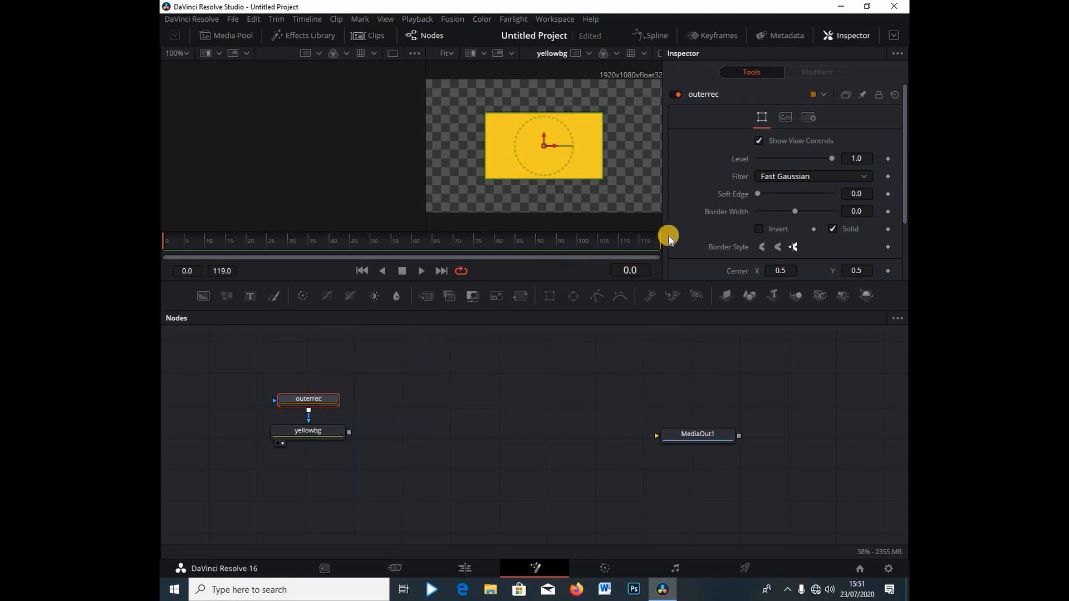
Reshape the outerrec mask into an upright rectangle with height 0.709 and width 0.318.
scroll(713, 218, down, 2)
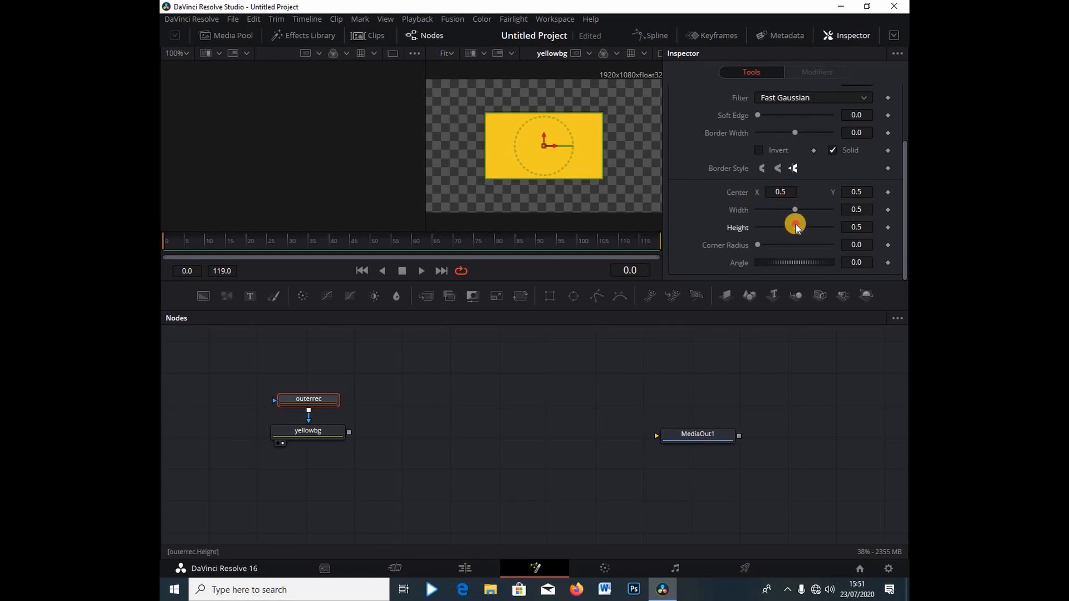
drag(795, 226, 810, 219)
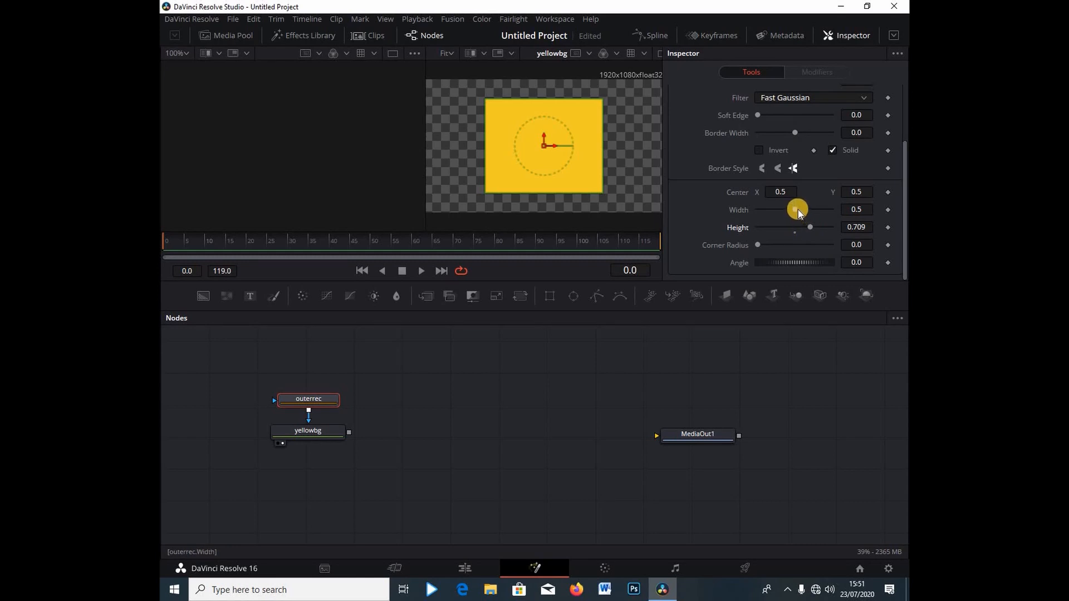
drag(797, 210, 778, 220)
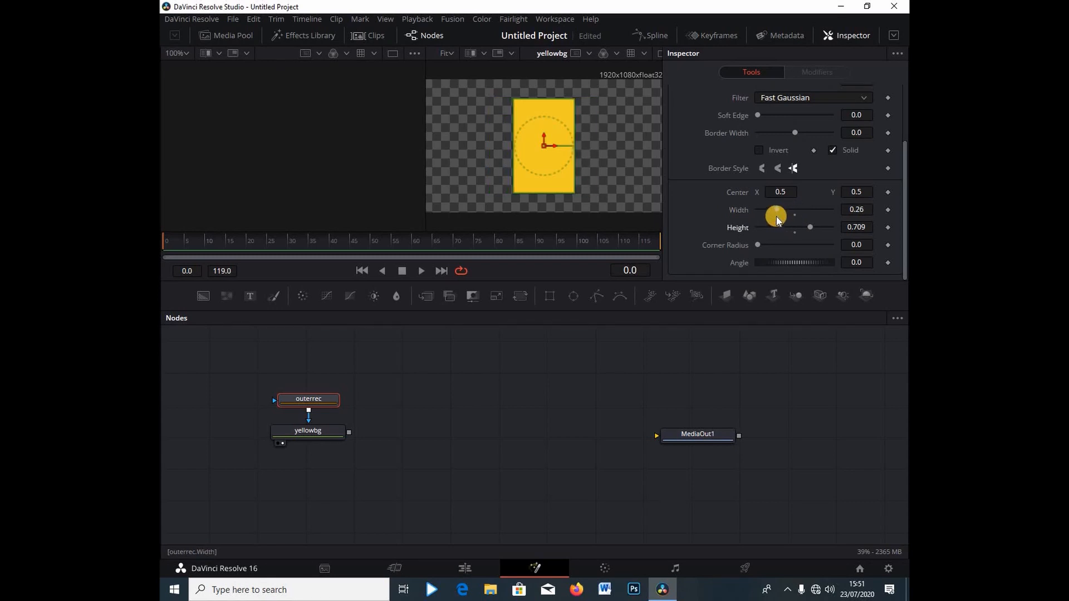
scroll(776, 211, up, 3)
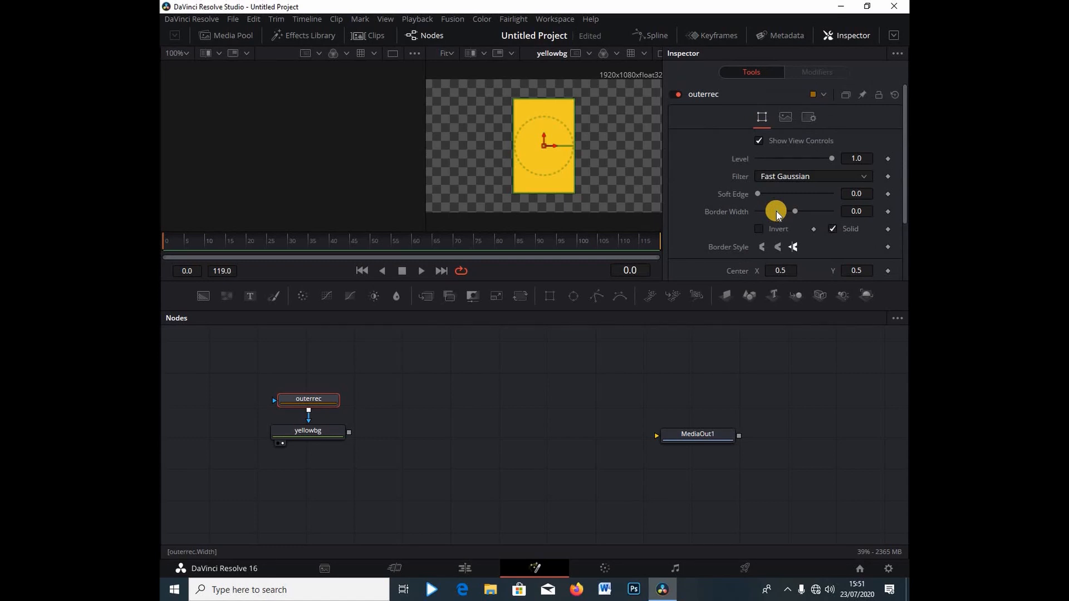
scroll(776, 212, down, 3)
drag(776, 212, 781, 216)
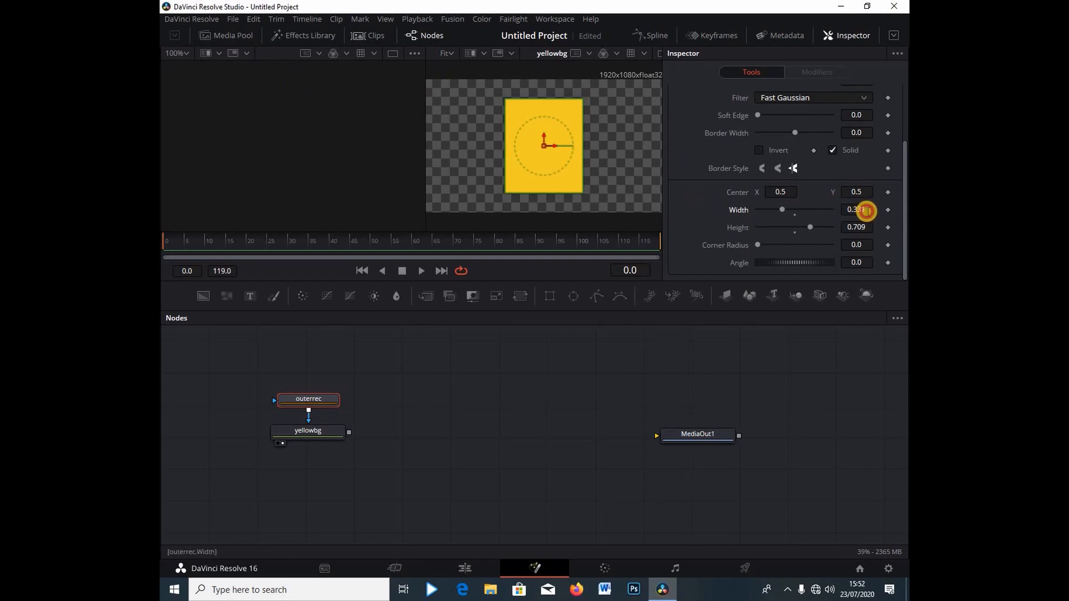
drag(859, 210, 852, 210)
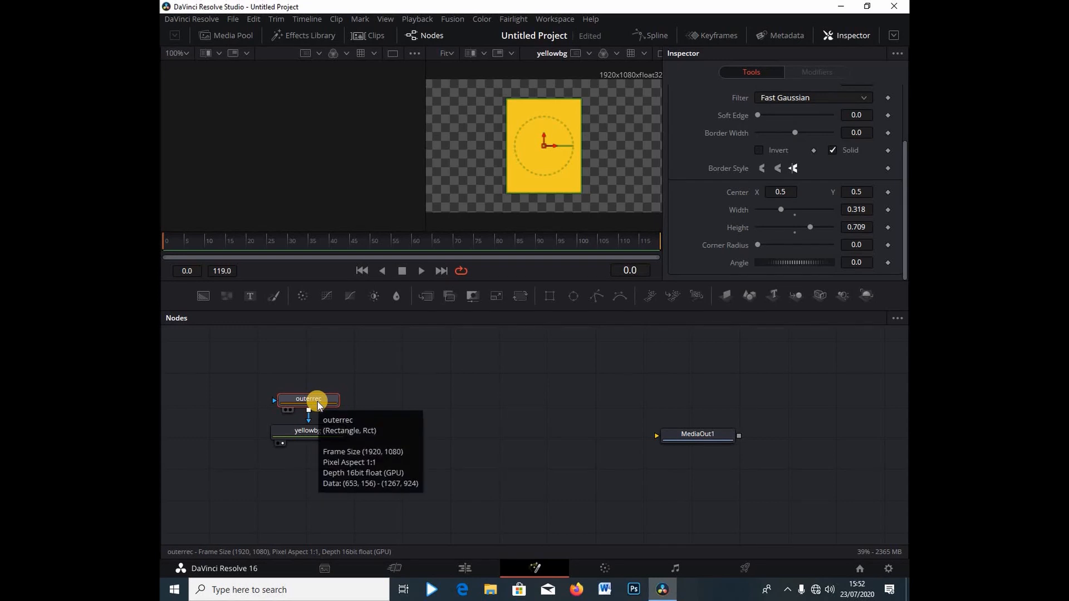
Add a second Rectangle mask between outerrec and yellowbg and rename it innerrec.
click(550, 299)
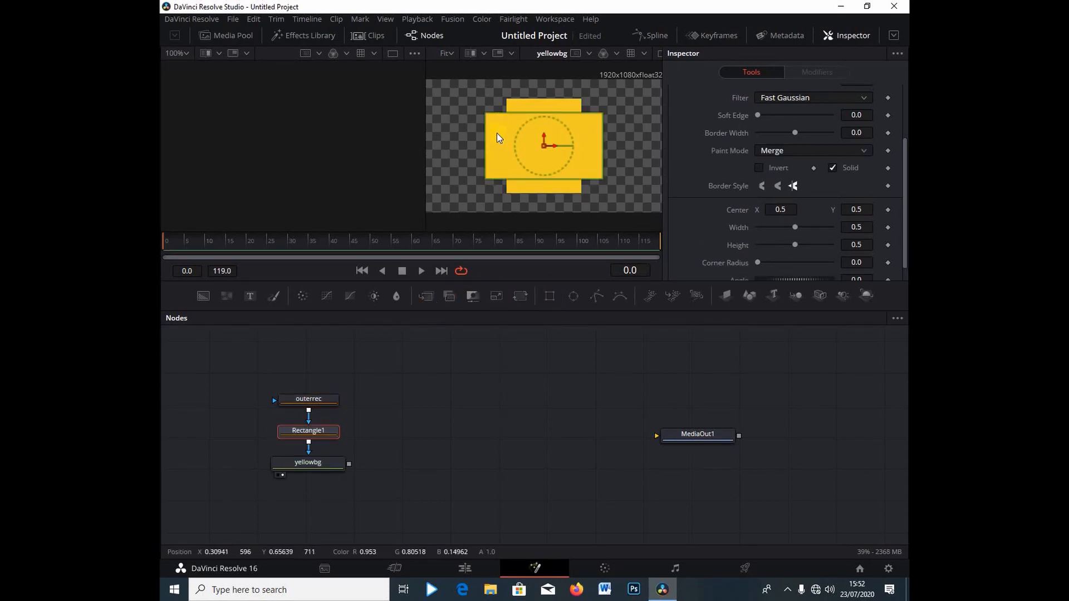
click(358, 310)
click(319, 436)
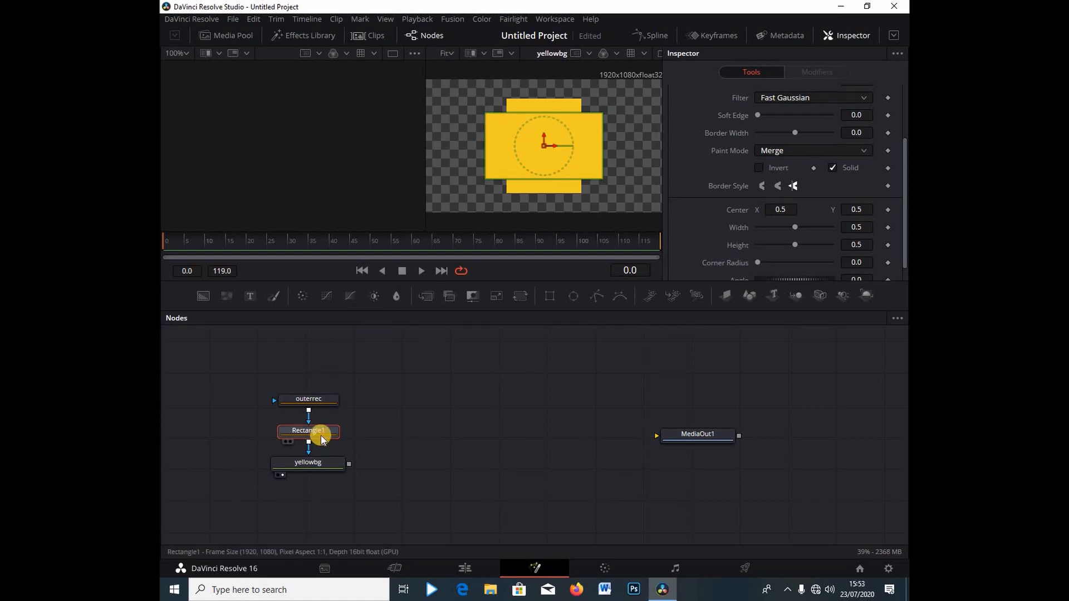
click(318, 434)
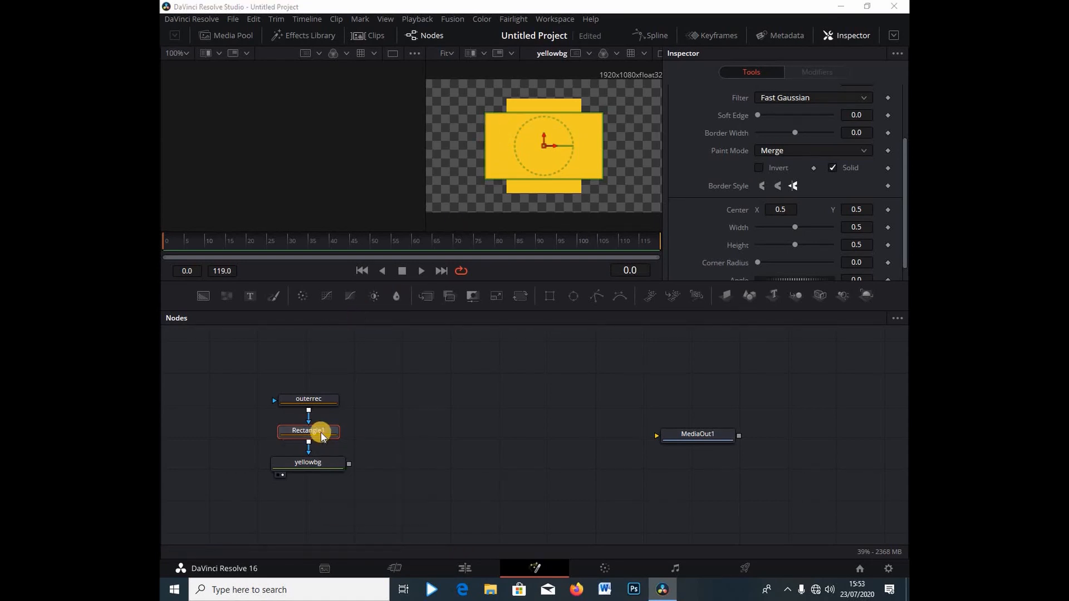
key(F2)
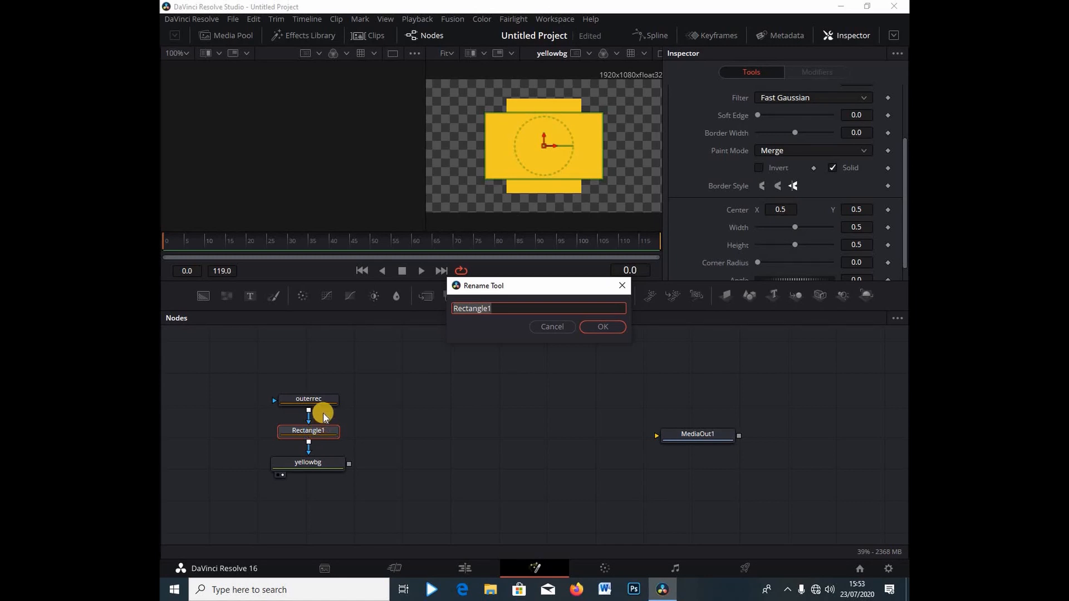
key(BackSpace)
key(Return)
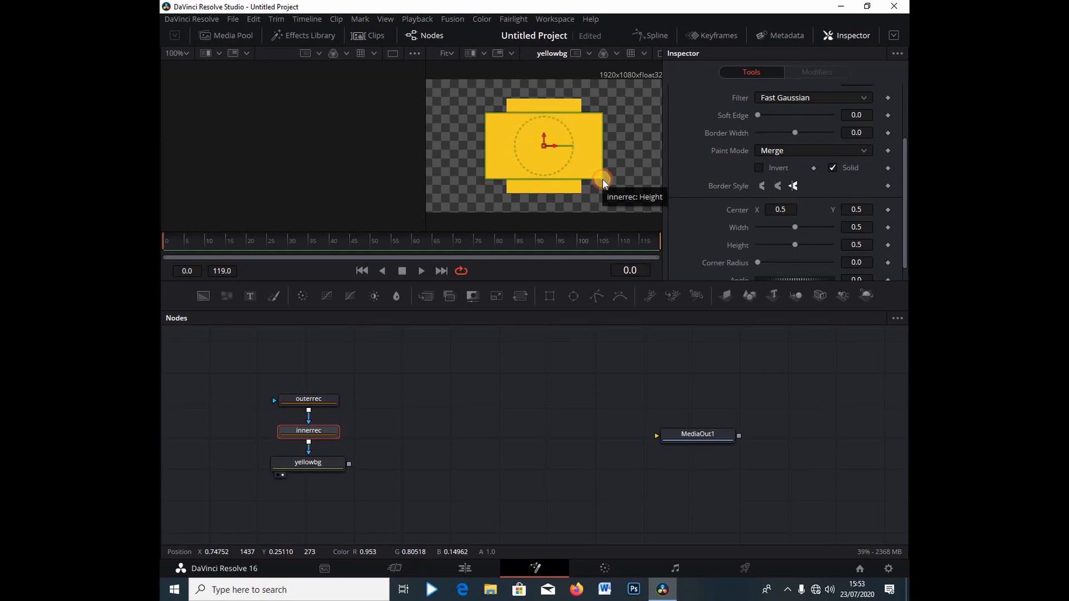
Resize the innerrec mask to fit inside the outer rectangle, about 0.233 wide and 0.588 high.
drag(603, 179, 573, 183)
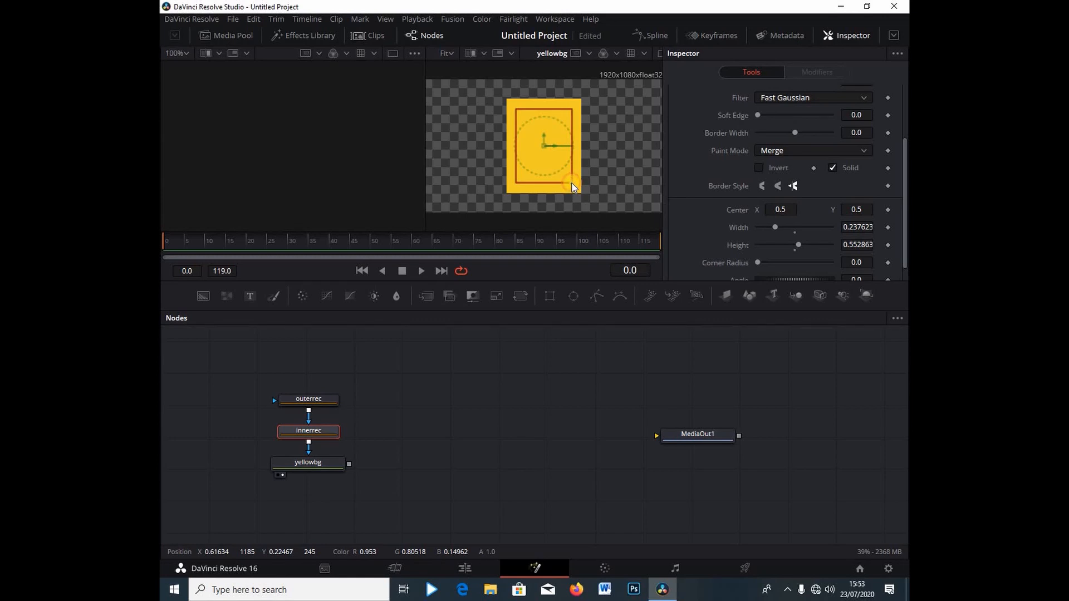
mouse_move(573, 184)
mouse_down()
mouse_move(570, 212)
mouse_move(572, 187)
mouse_up()
drag(571, 182, 572, 190)
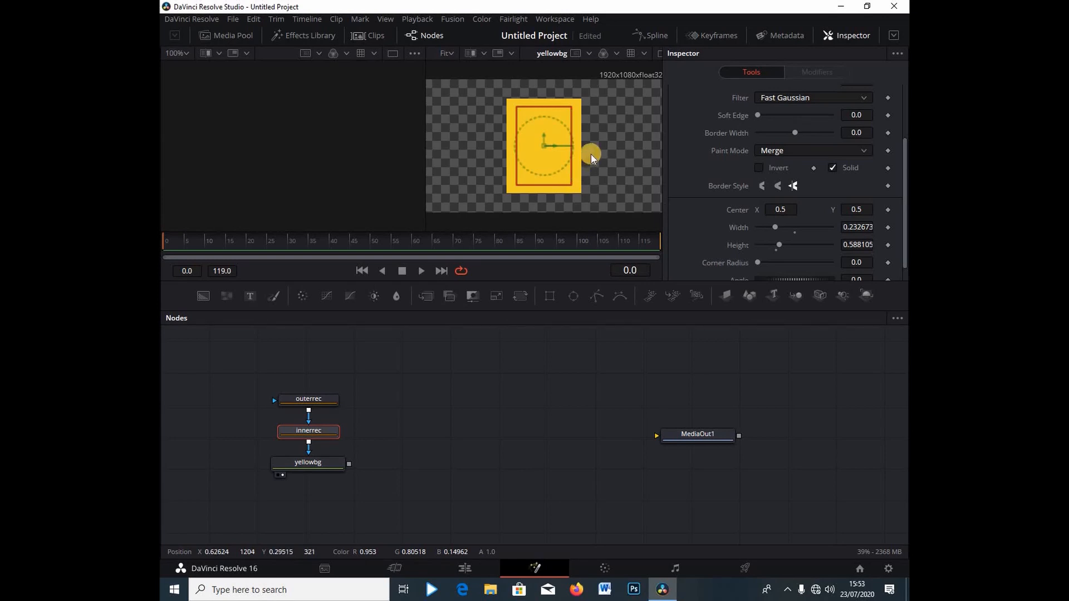
Narrow the outerrec mask to a width of 0.283.
click(309, 401)
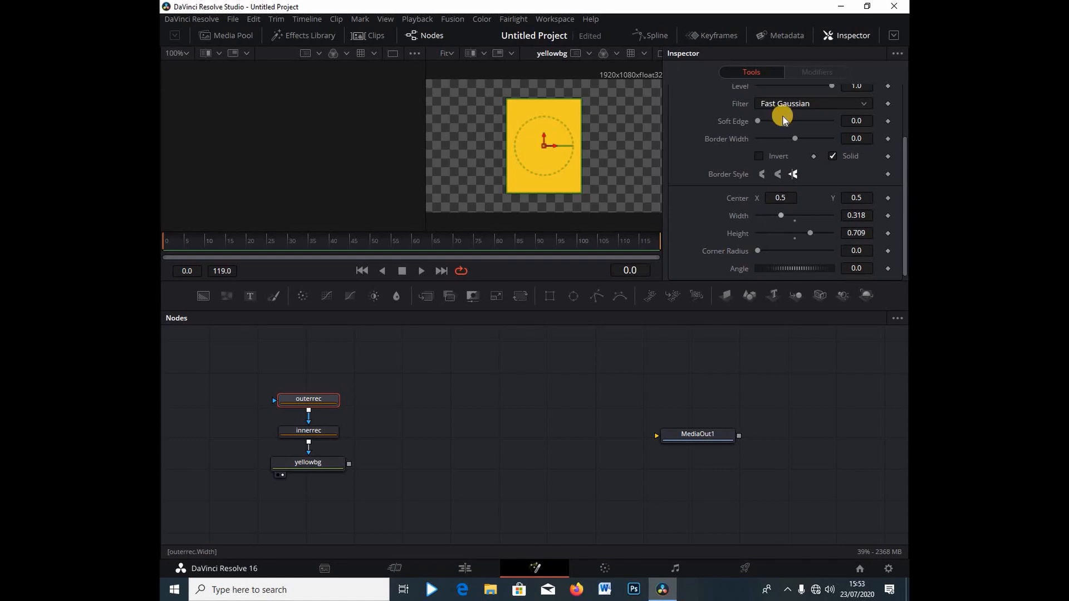
drag(780, 220, 776, 216)
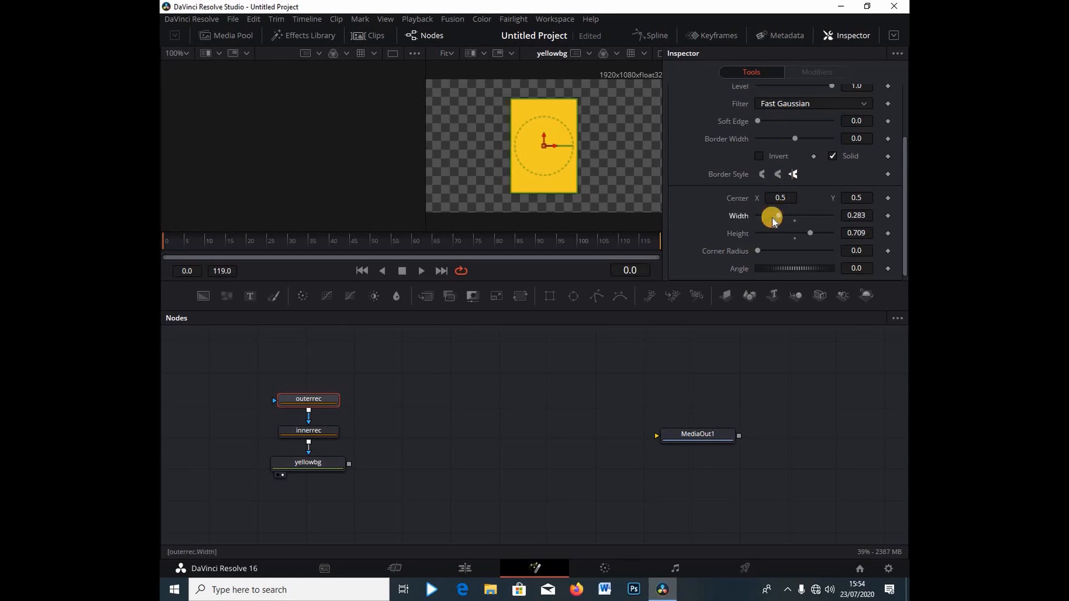
click(328, 463)
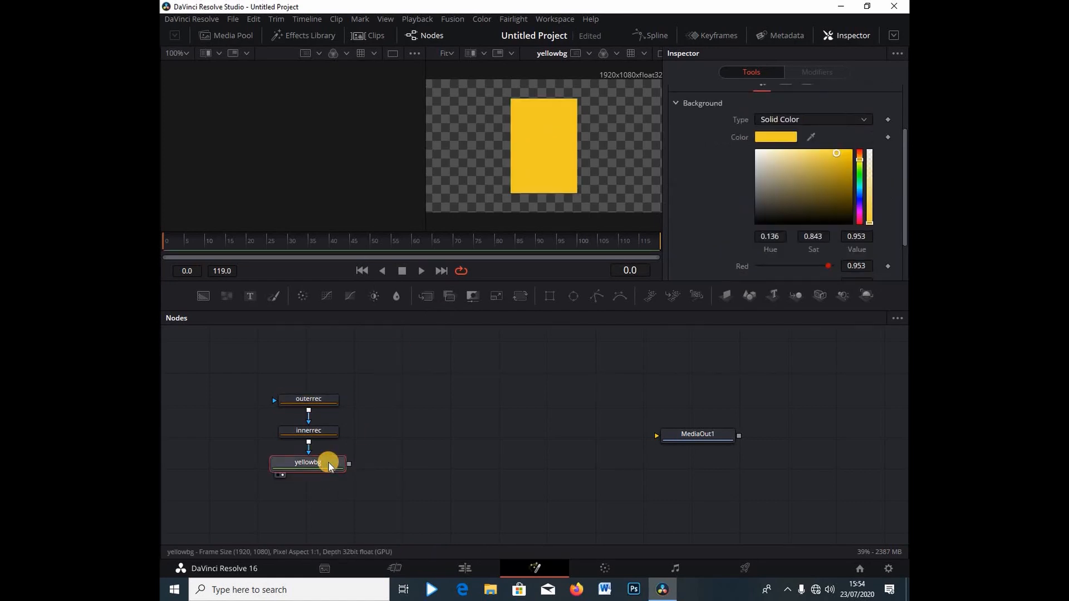
Set the innerrec mask's paint mode to Subtract to cut the inside out of the yellow rectangle.
click(322, 430)
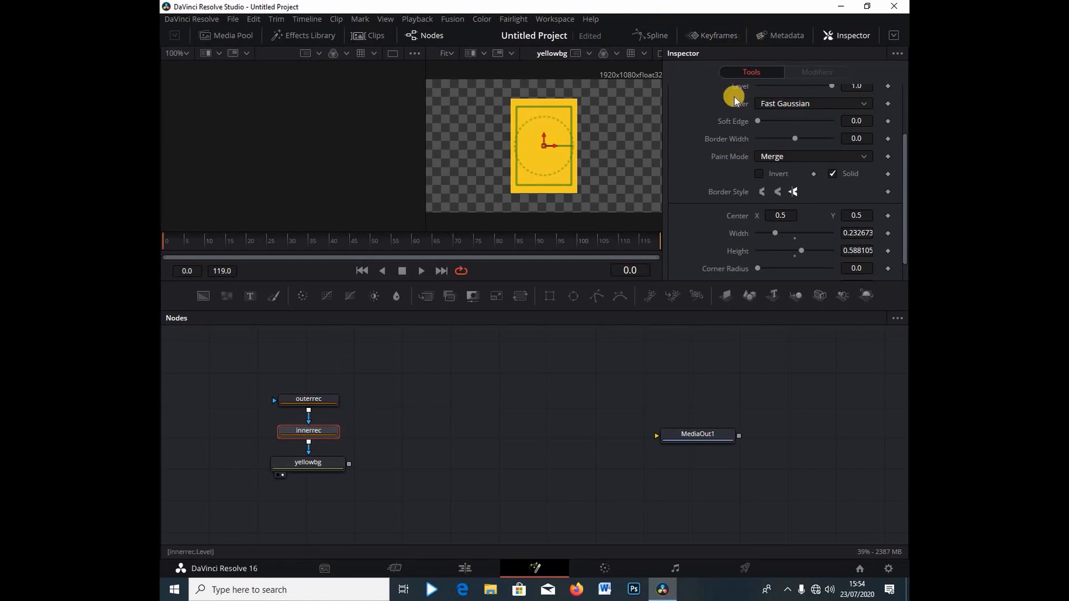
click(849, 37)
click(849, 38)
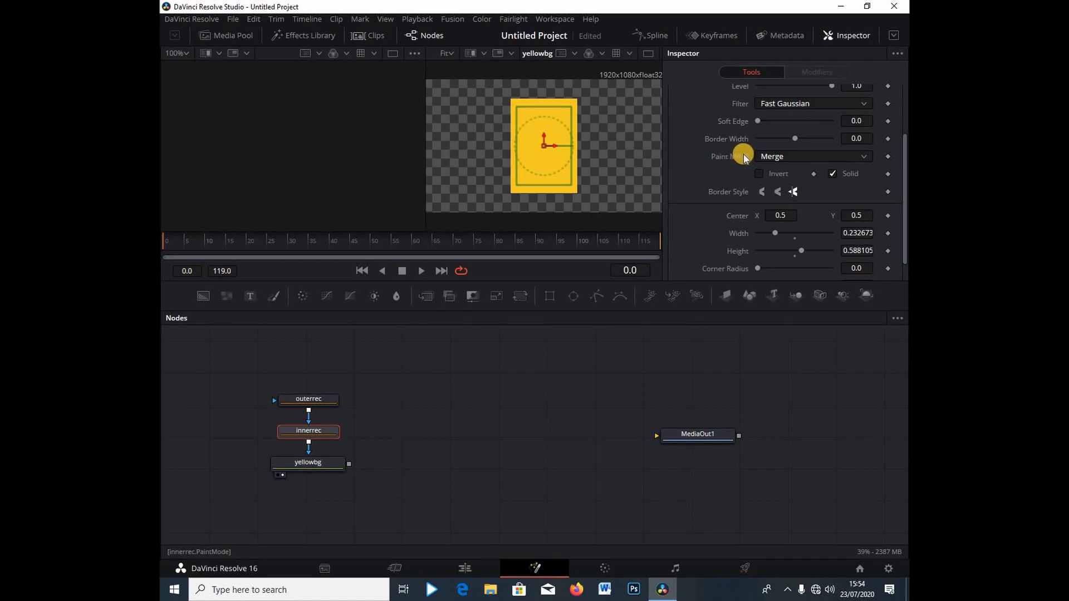
click(782, 157)
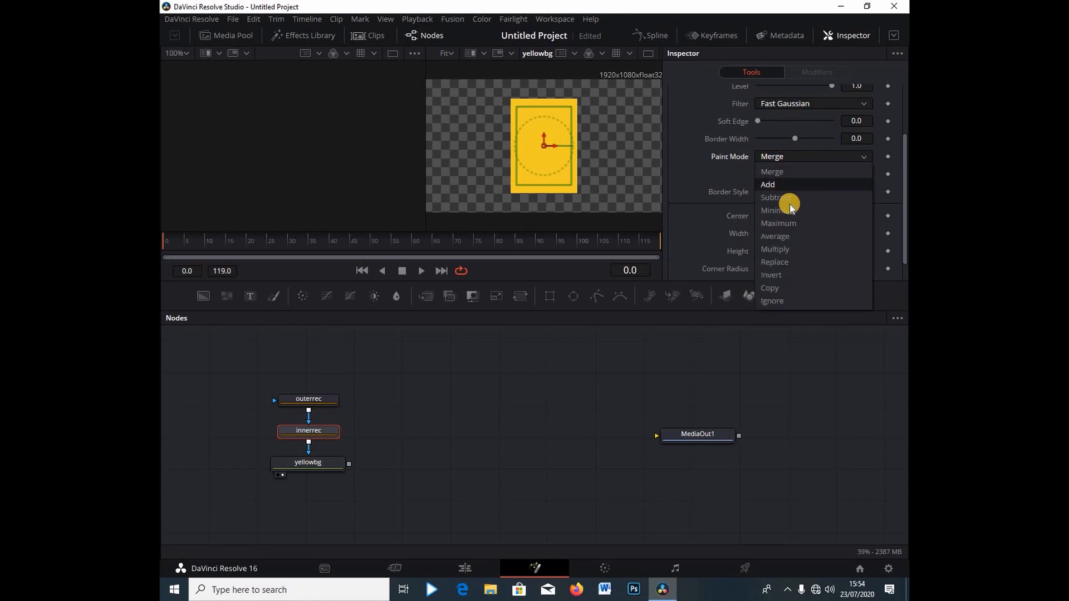
click(794, 197)
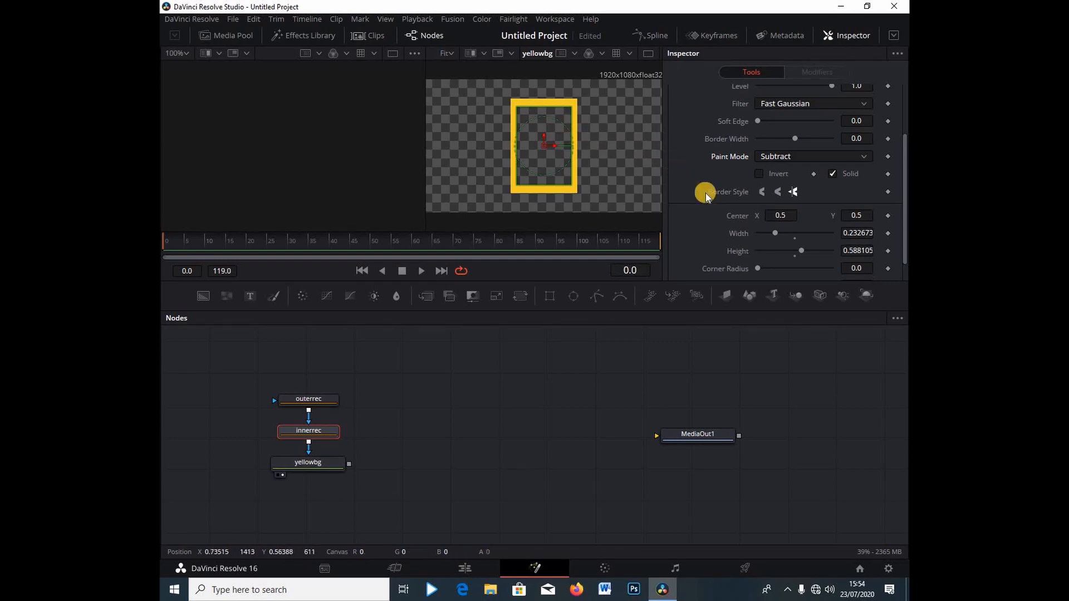
Set the outerrec mask's height to 0.69 to even out the frame's thickness.
click(323, 398)
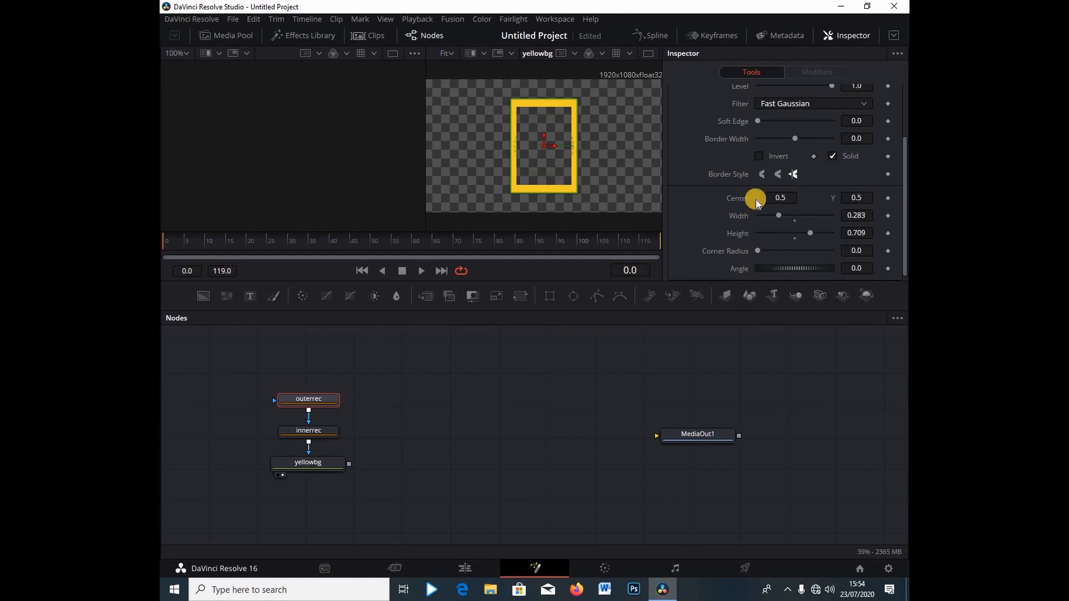
double_click(858, 233)
text(0.69)
key(Return)
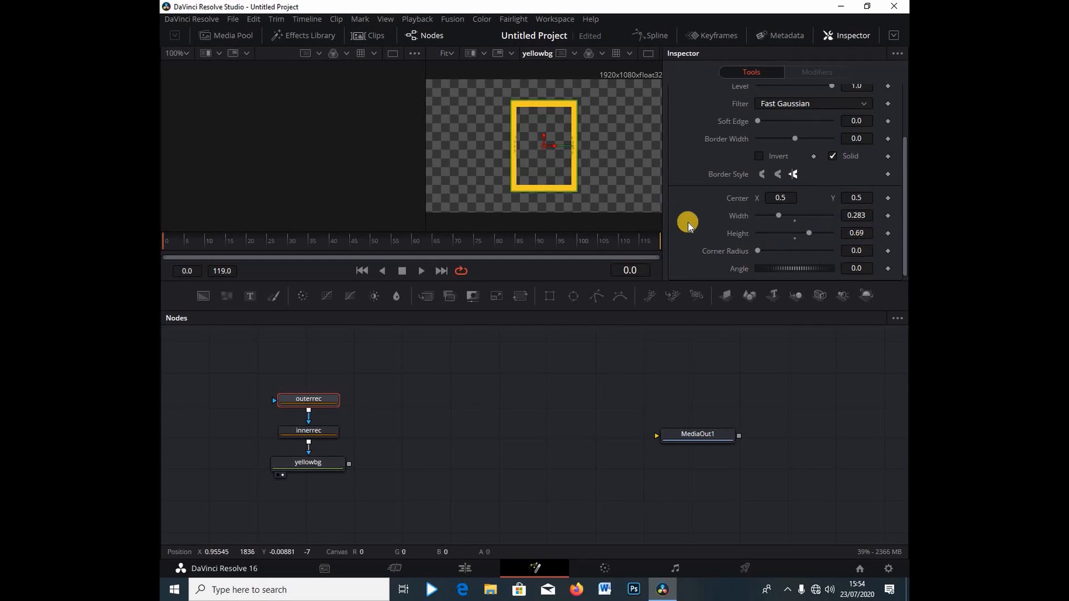
Add a Transform node after yellowbg.
click(335, 471)
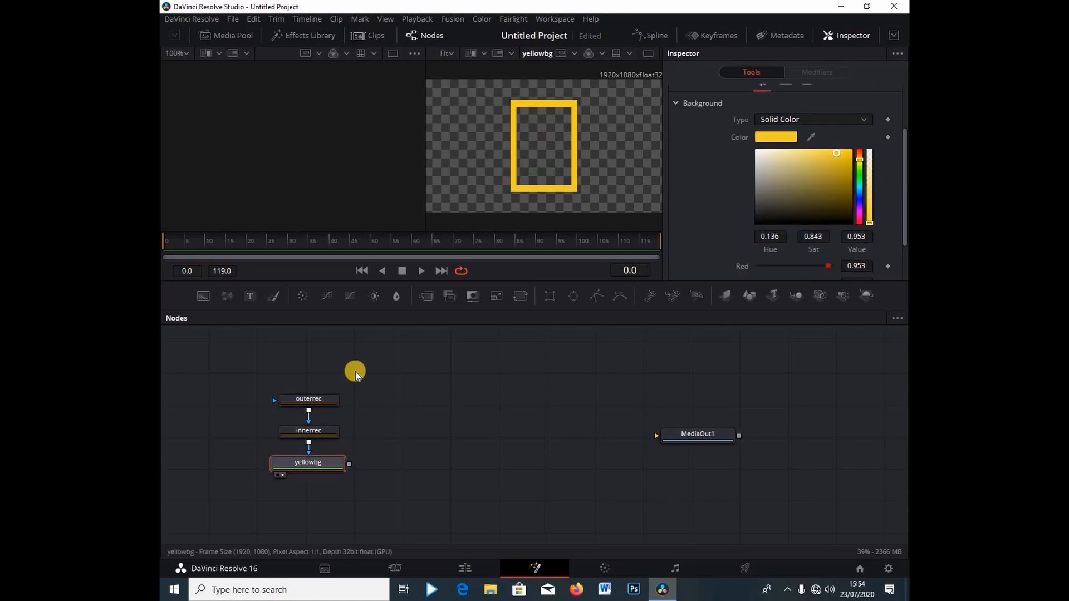
click(520, 297)
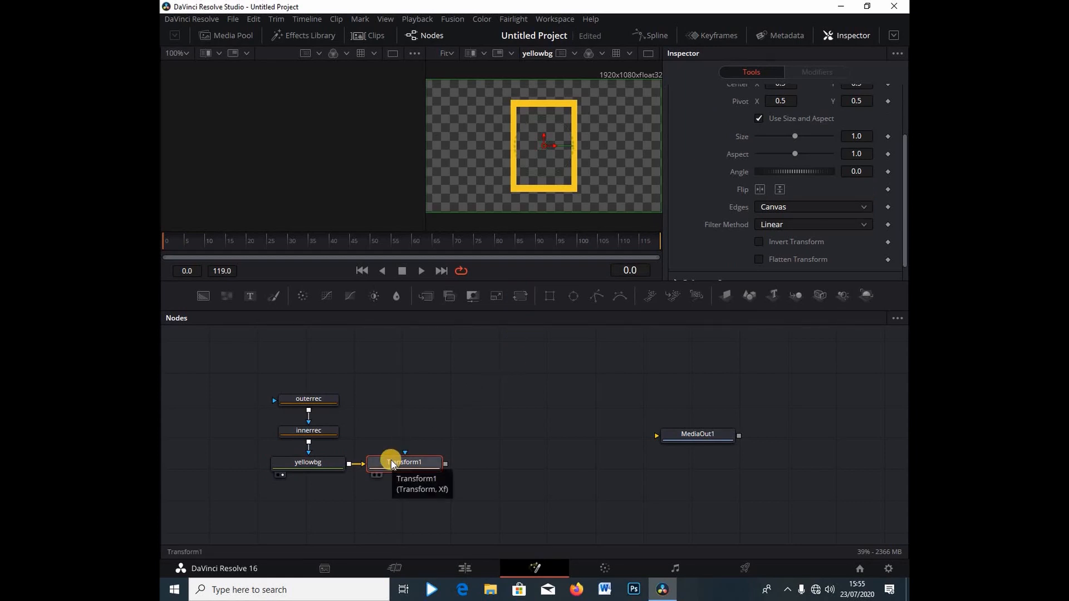
Place Transform1 beneath yellowbg and shift the whole frame node group away from the middle of the node graph.
drag(390, 462, 288, 514)
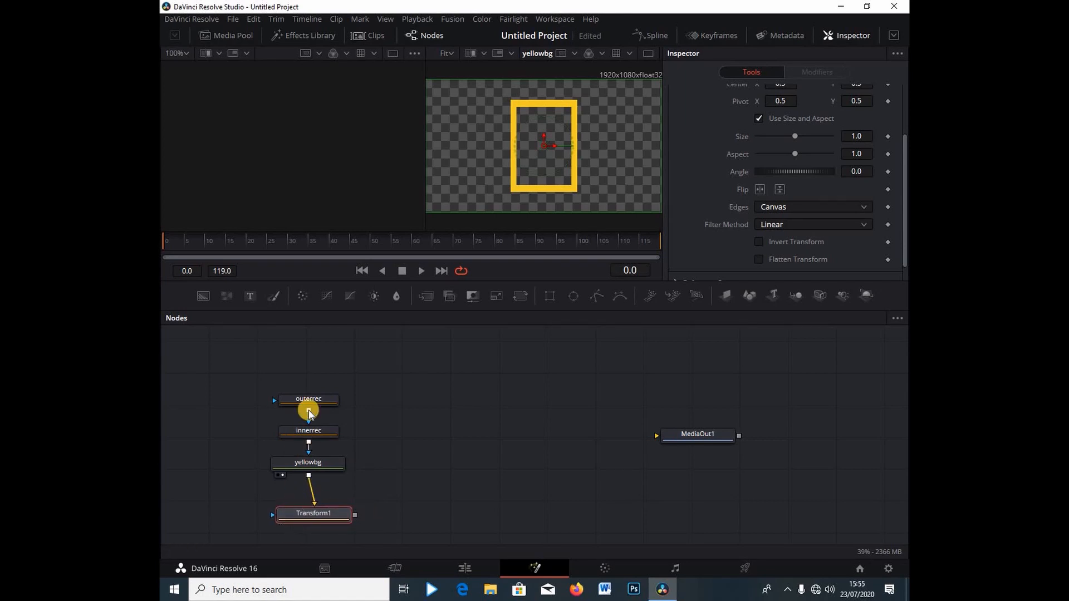
drag(266, 369, 363, 525)
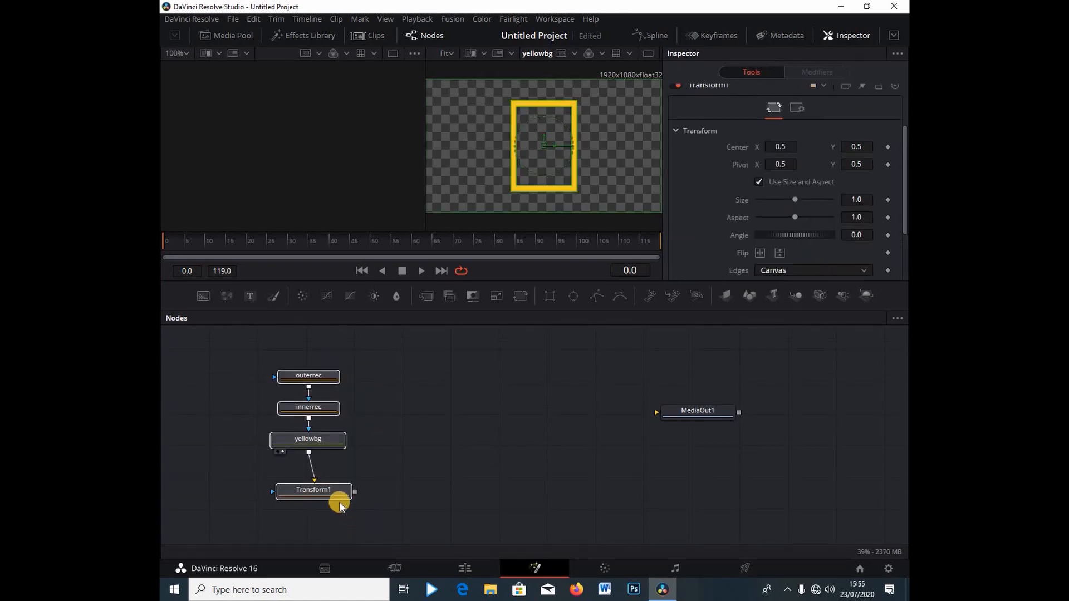
drag(290, 503, 235, 484)
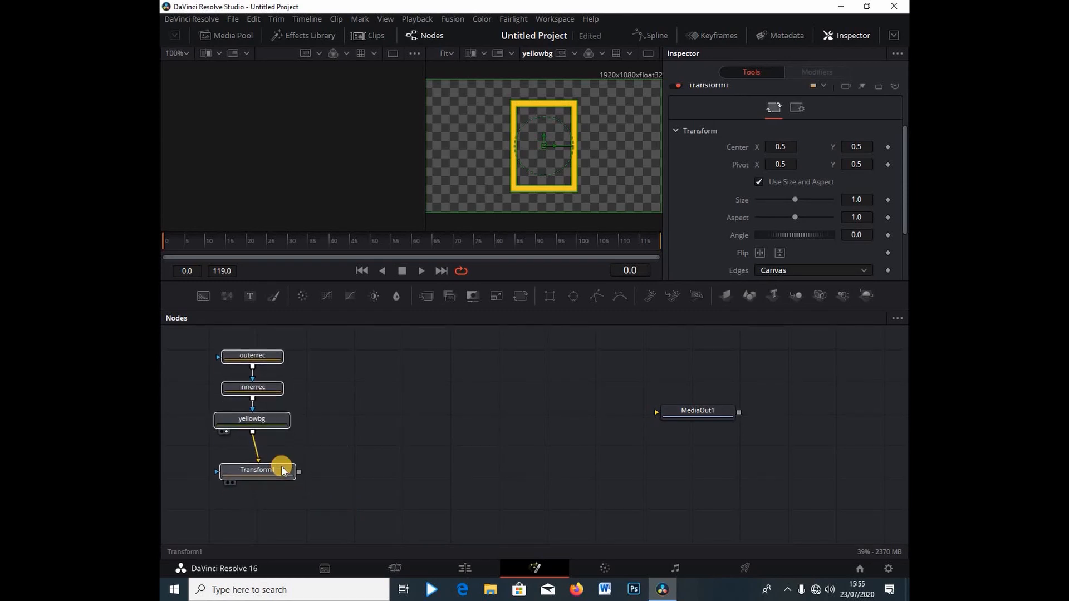
click(348, 356)
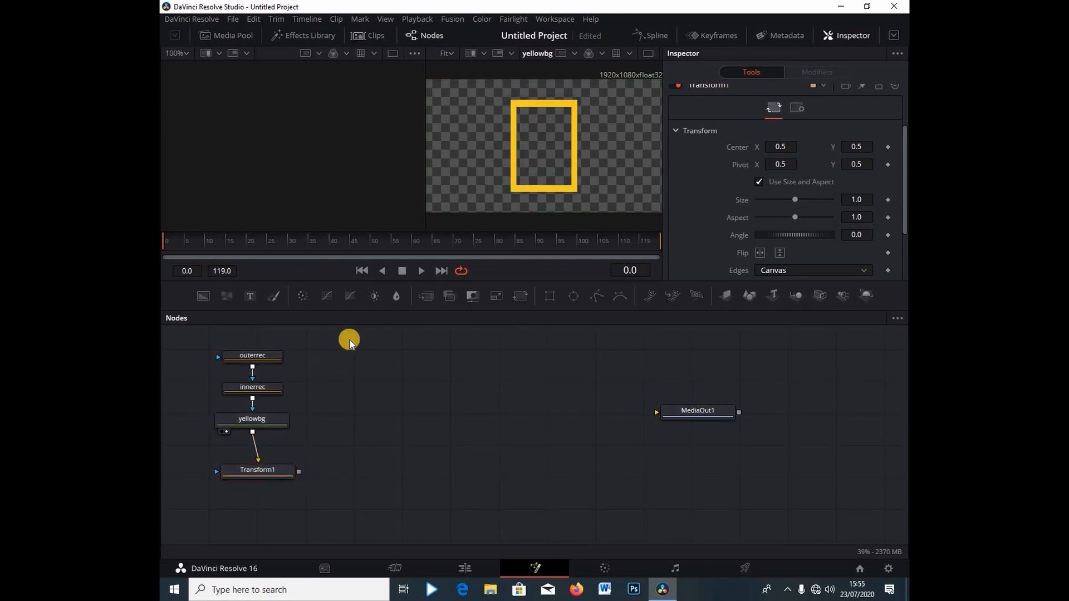
Add a Text node, load it in the empty viewer, and enter "National" and "Geographic" on two lines.
drag(252, 297, 383, 392)
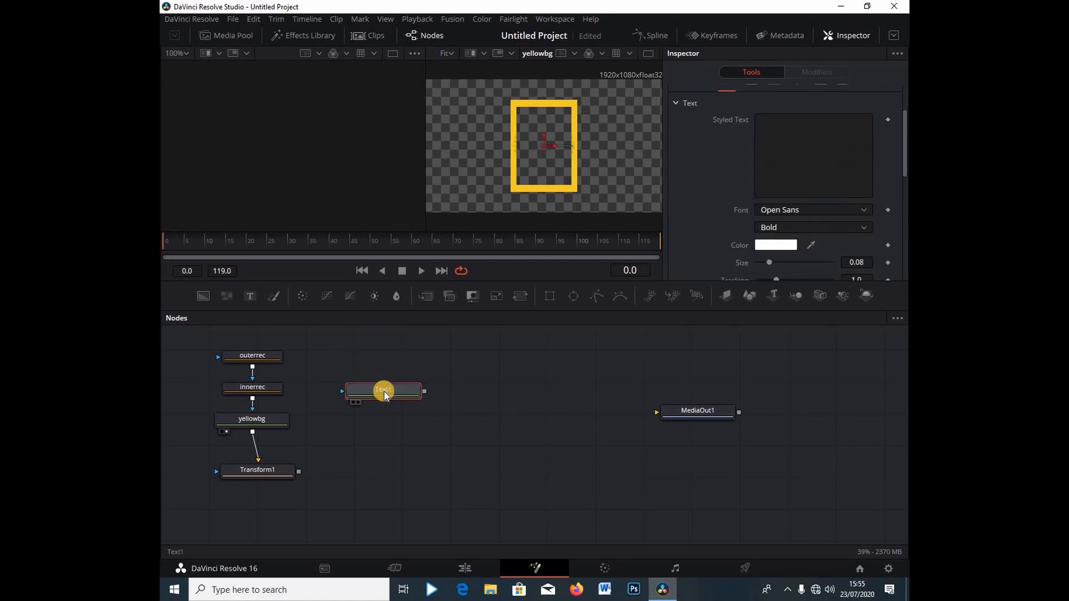
click(352, 402)
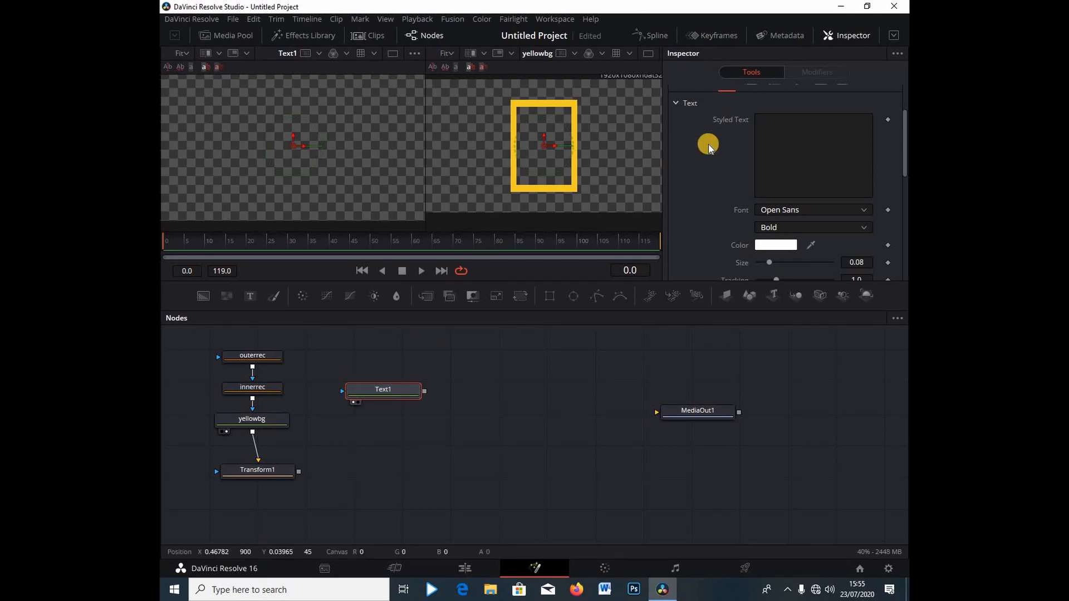
click(764, 119)
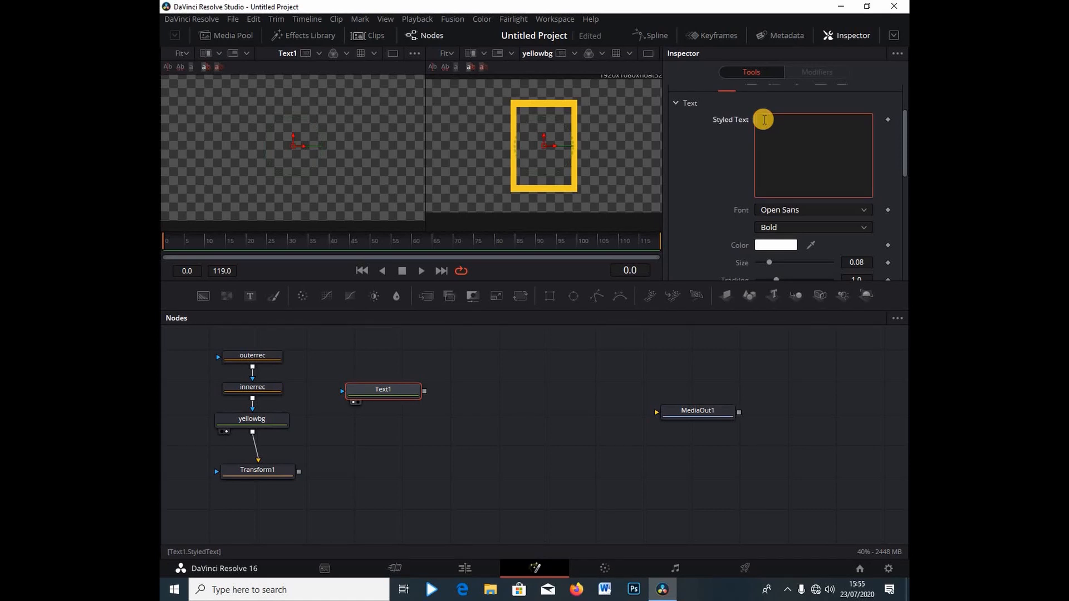
text(National)
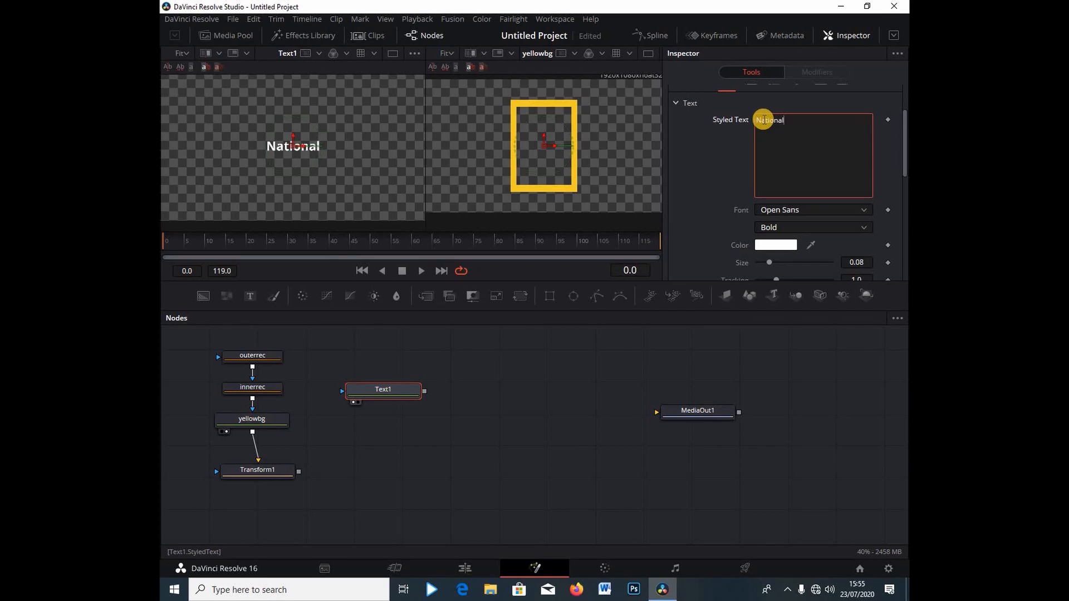
key(Return)
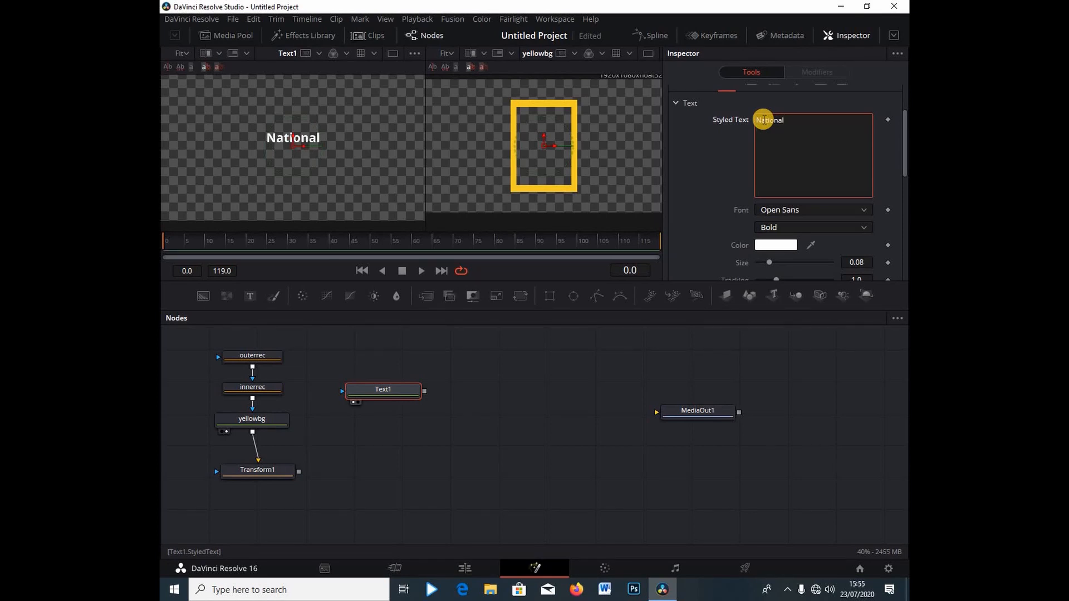
text(Geo)
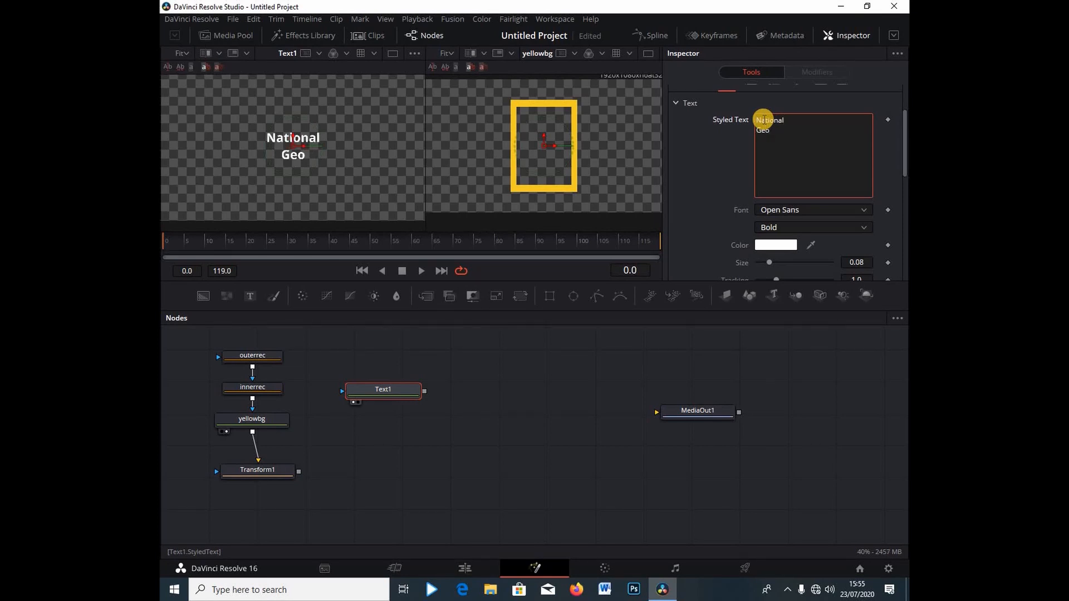
text(grapghi)
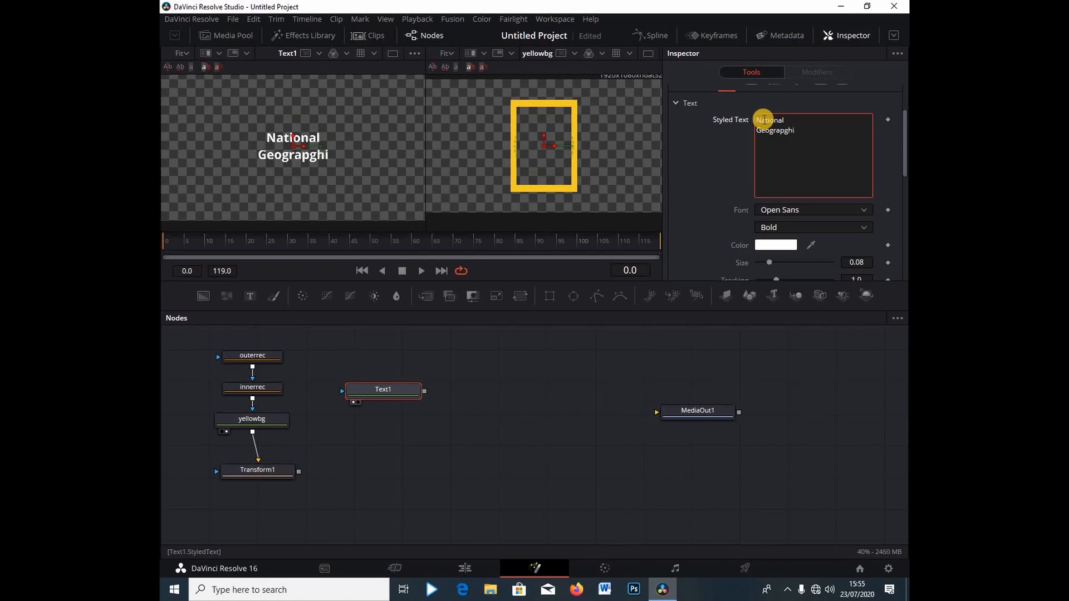
text(c)
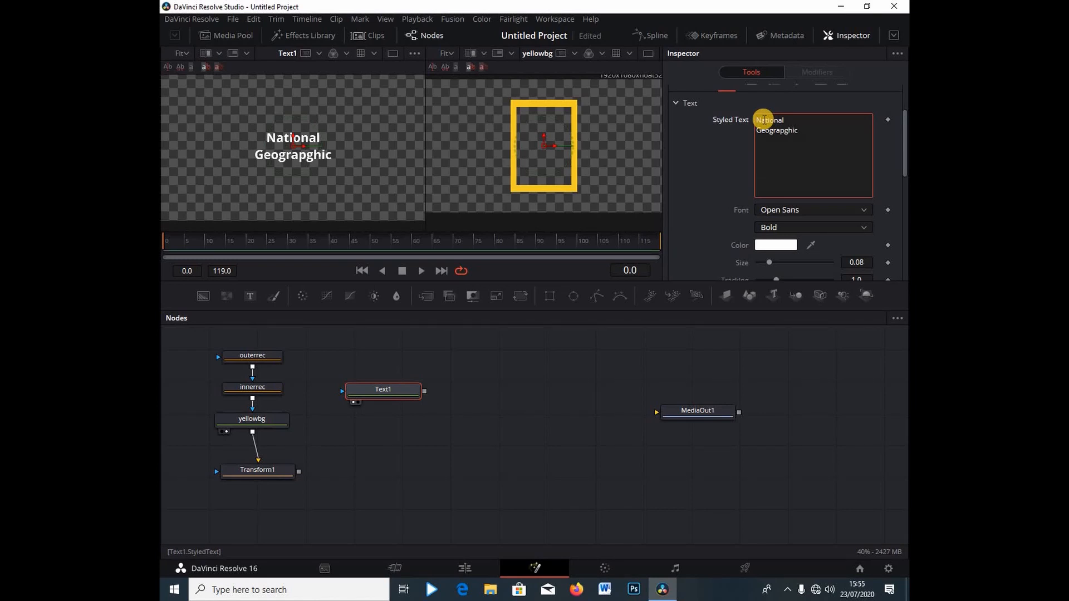
click(781, 130)
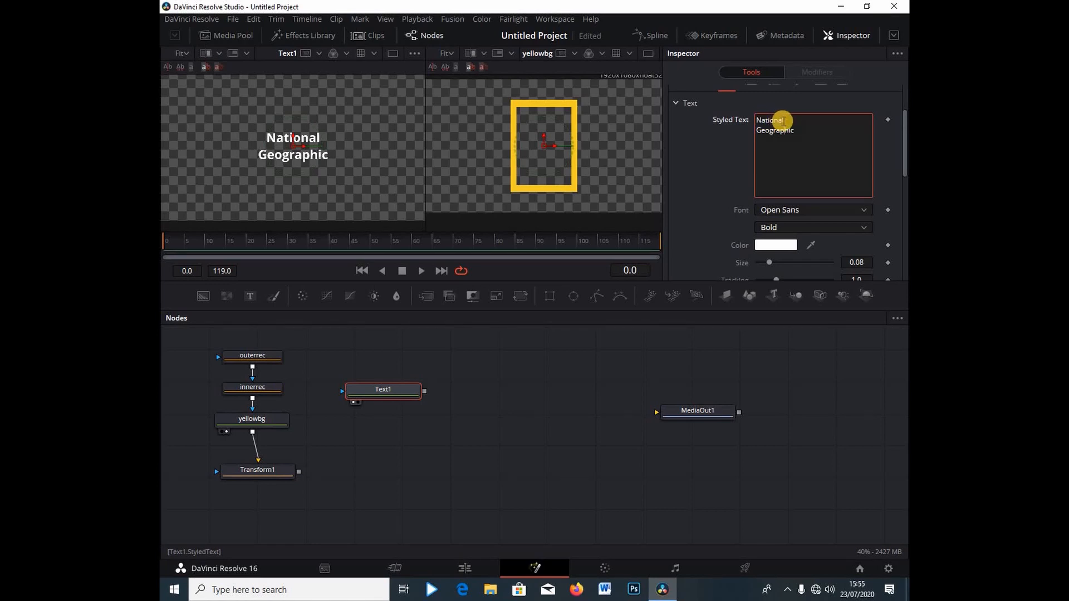
key(BackSpace)
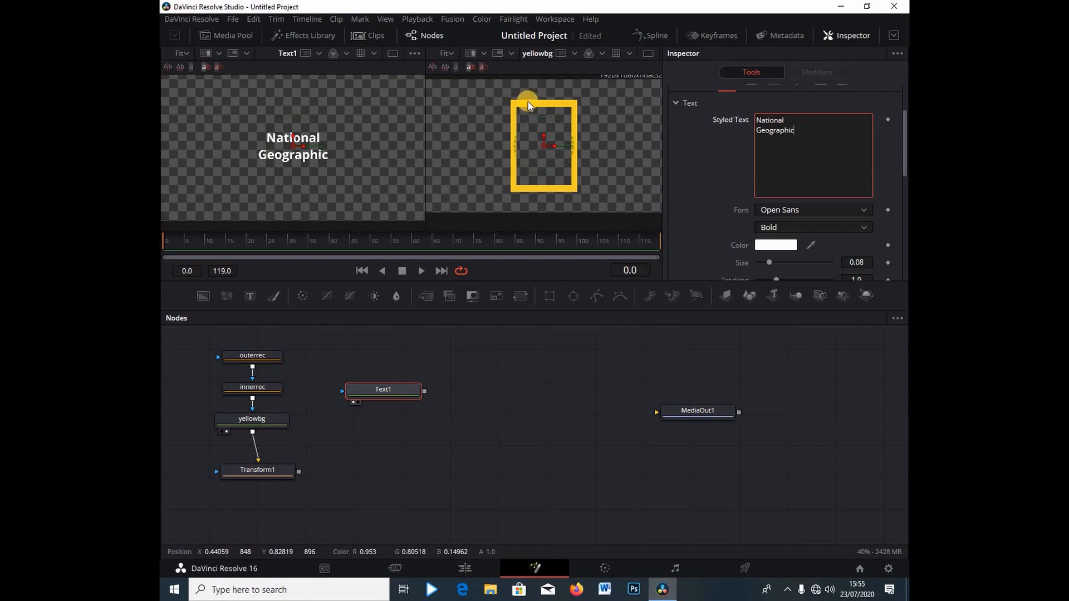
Set the text color to the frame's yellow, #f3cd26, by sampling it from the frame on screen.
click(760, 245)
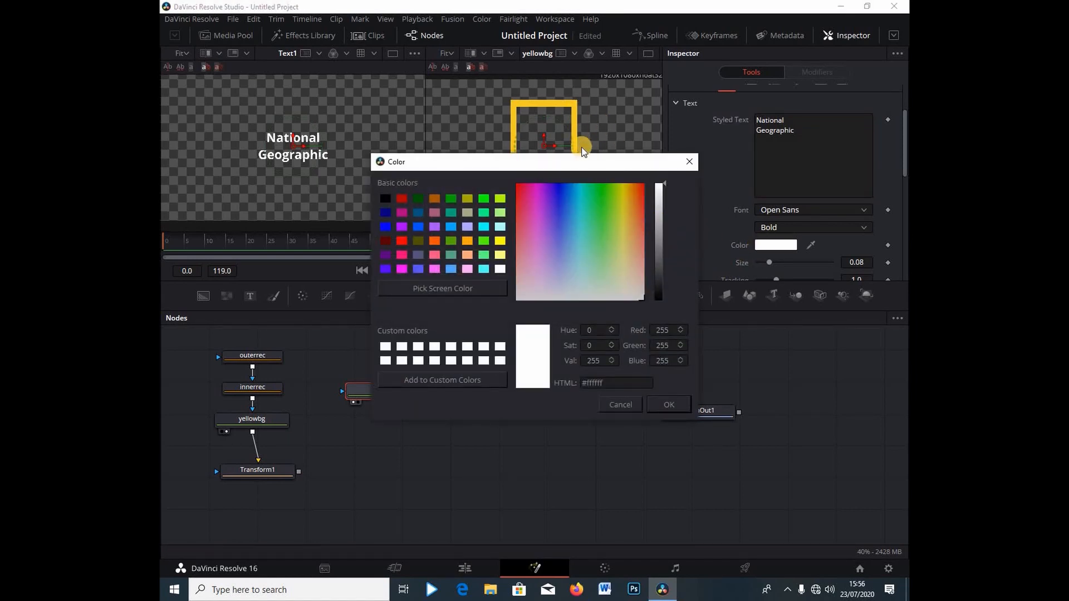
drag(582, 163, 583, 260)
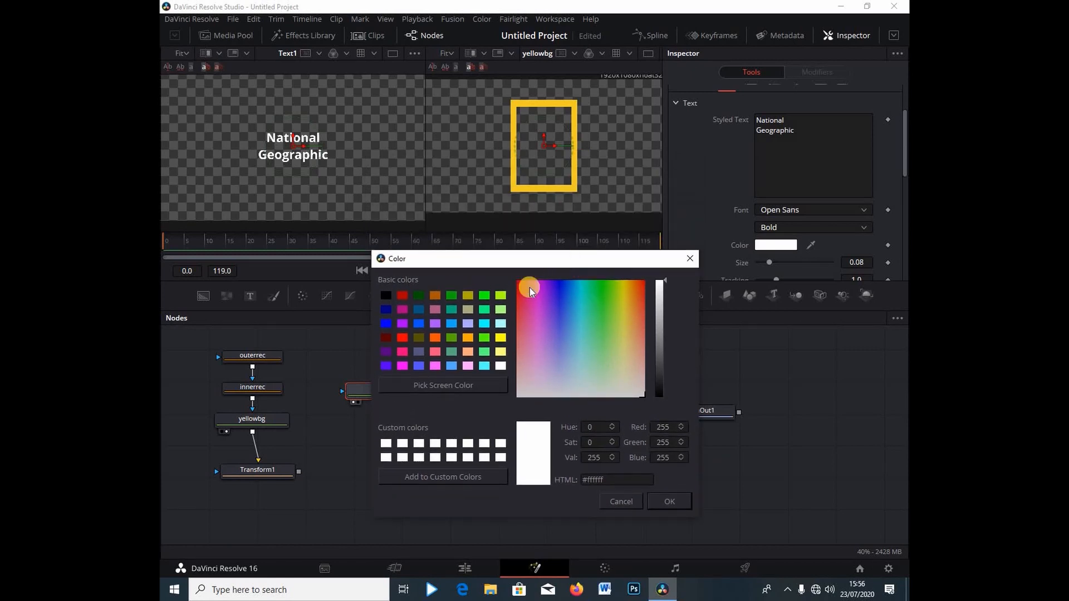
click(429, 388)
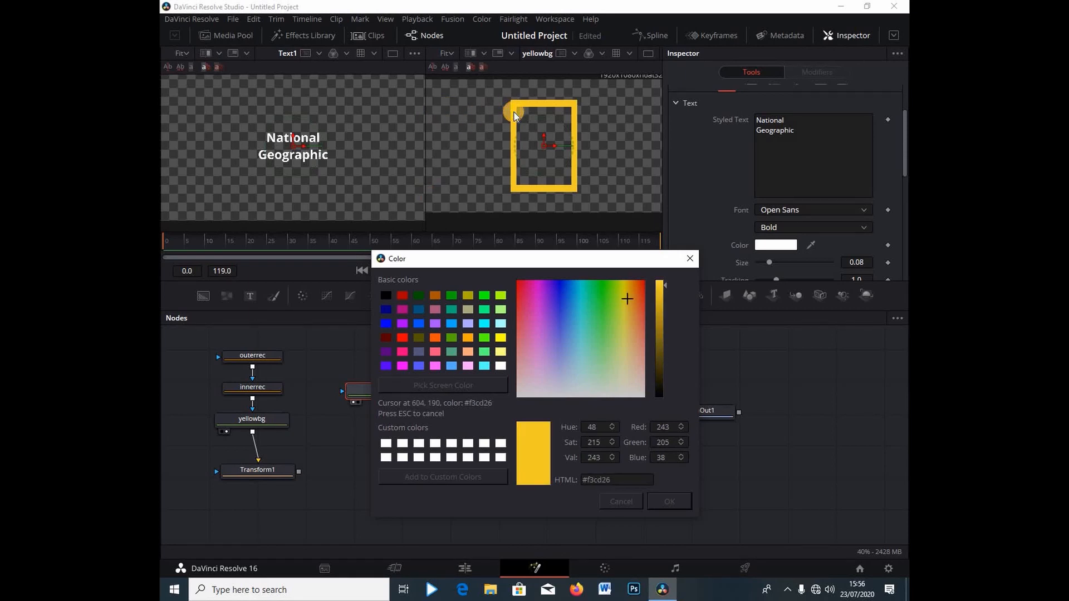
click(514, 117)
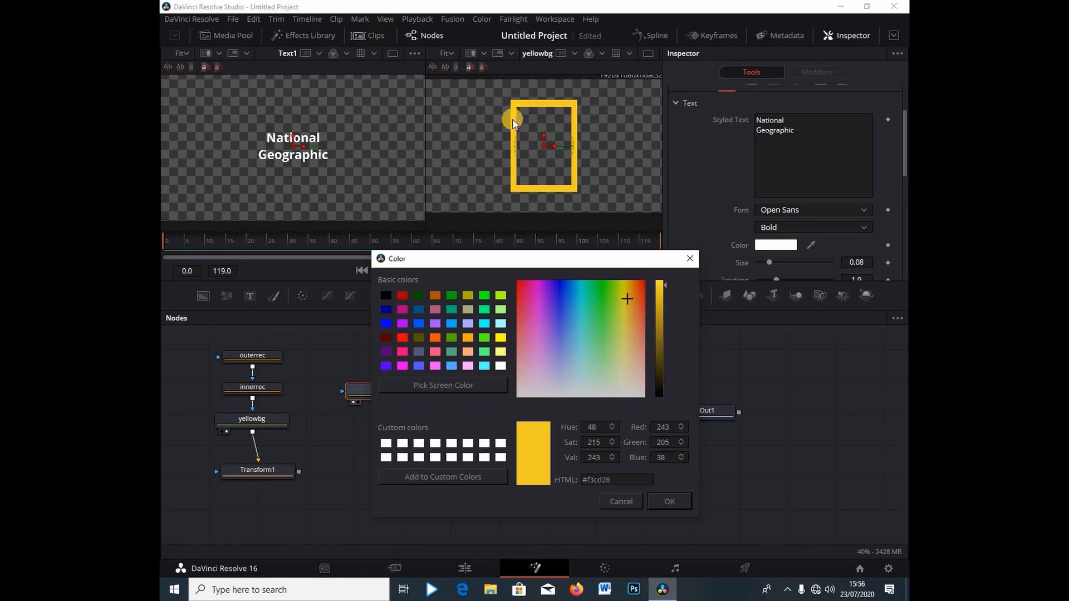
click(666, 496)
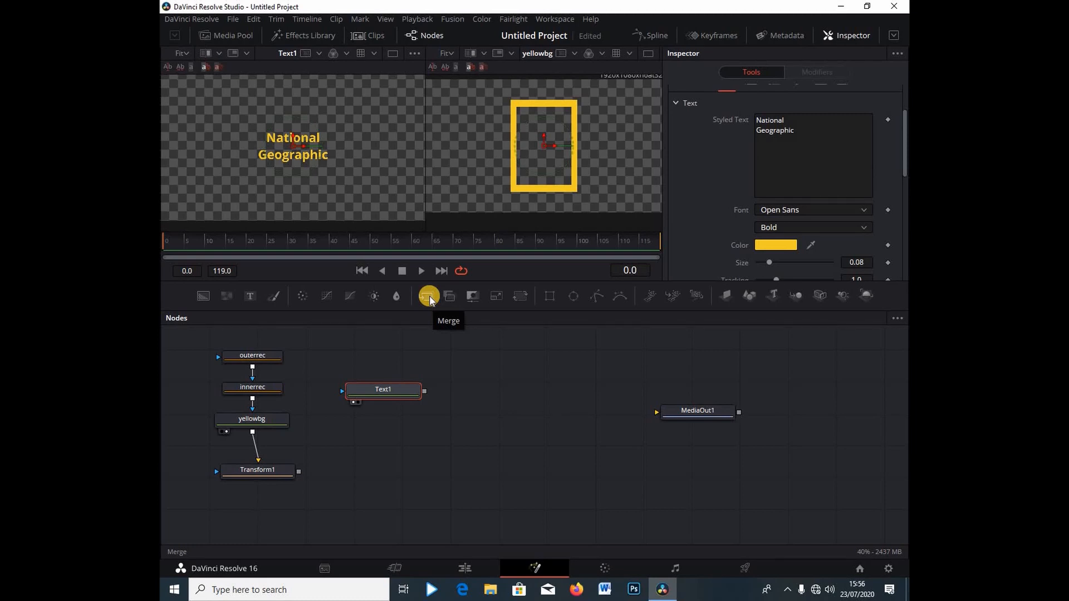
Merge Transform1 as background with Text1 as foreground through a new Merge node, and show the merge in the frame's viewer.
drag(429, 299, 385, 471)
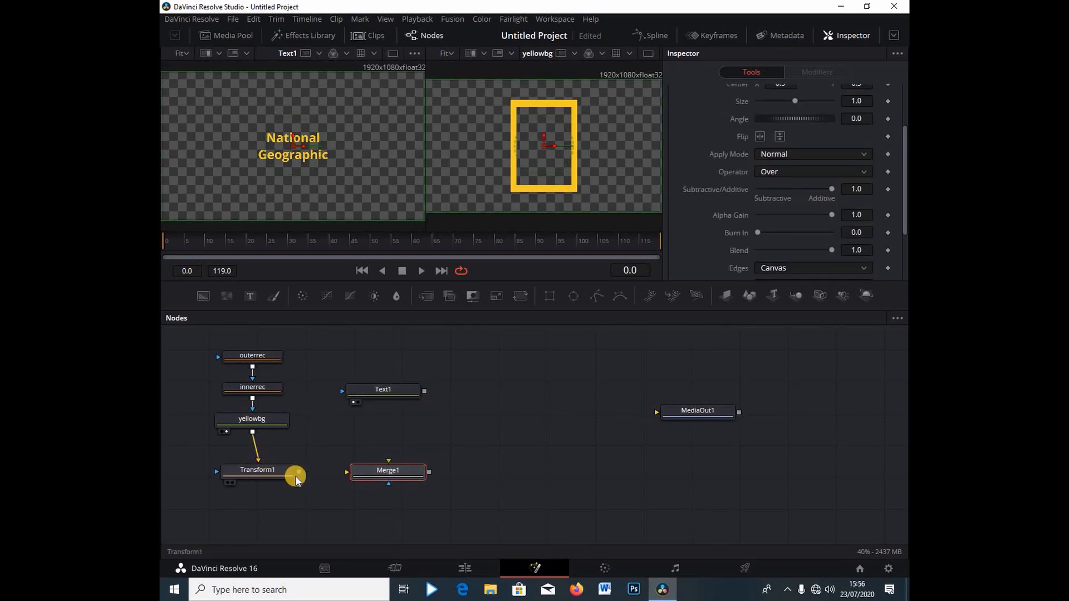
drag(297, 473, 367, 473)
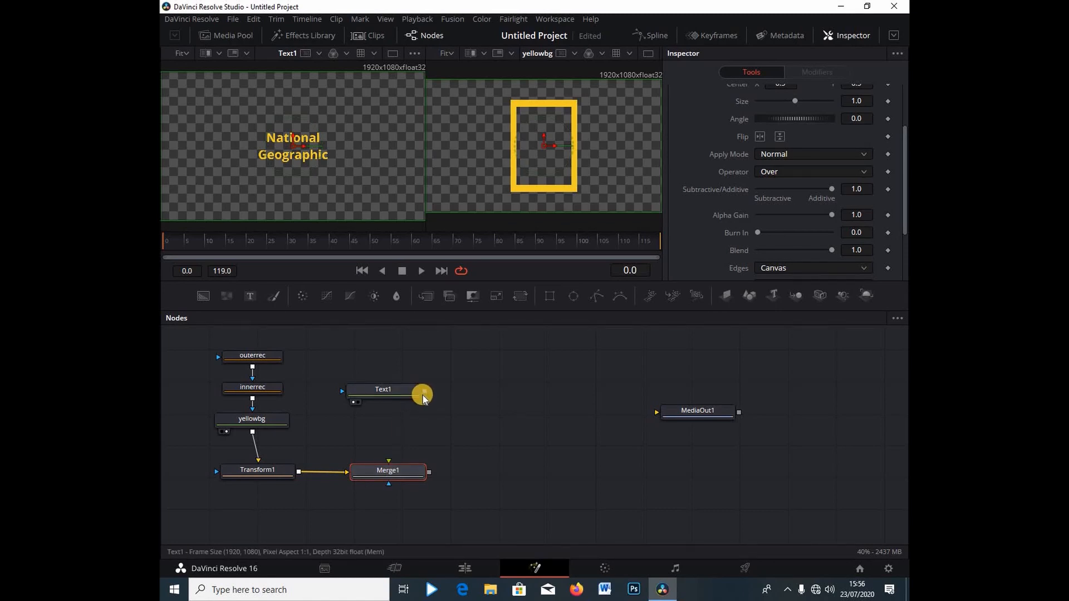
drag(423, 391, 392, 469)
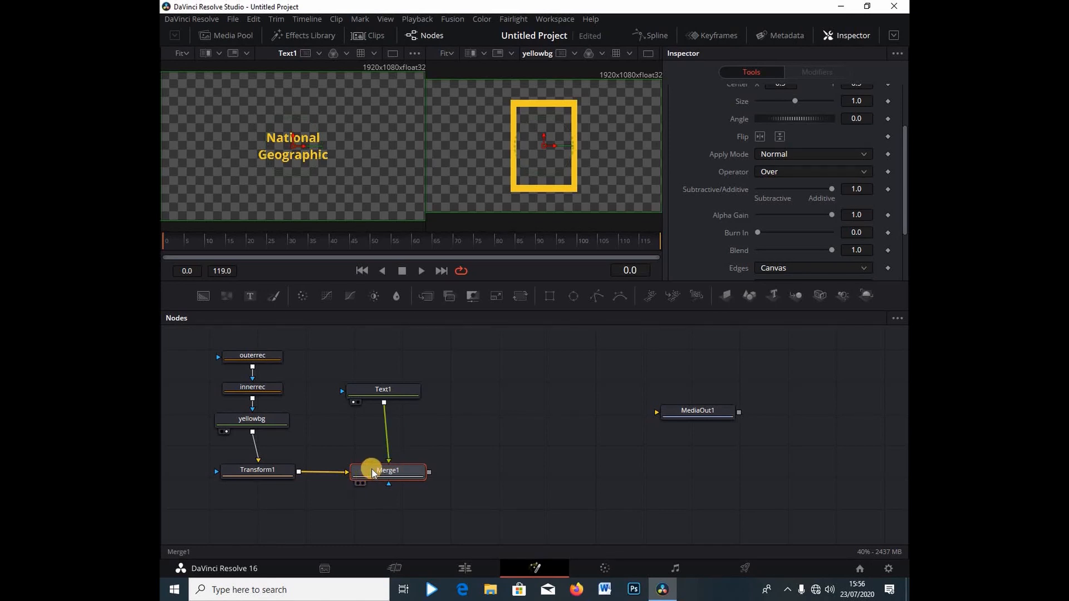
key(2)
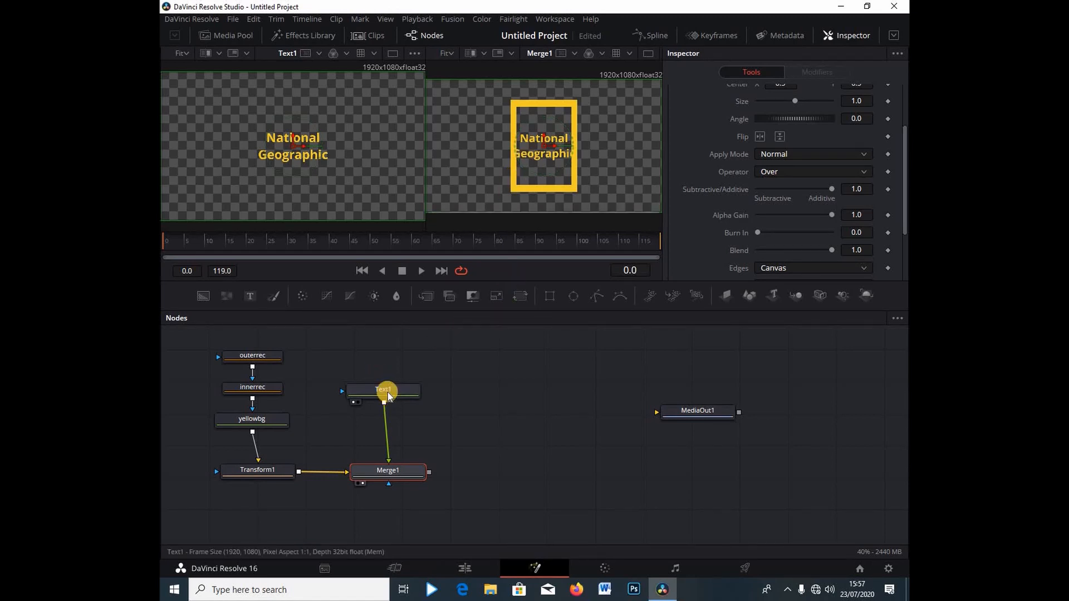
Insert a Transform node between Text1 and Merge1 and use it to move the text to the right of the yellow frame.
drag(387, 394, 388, 375)
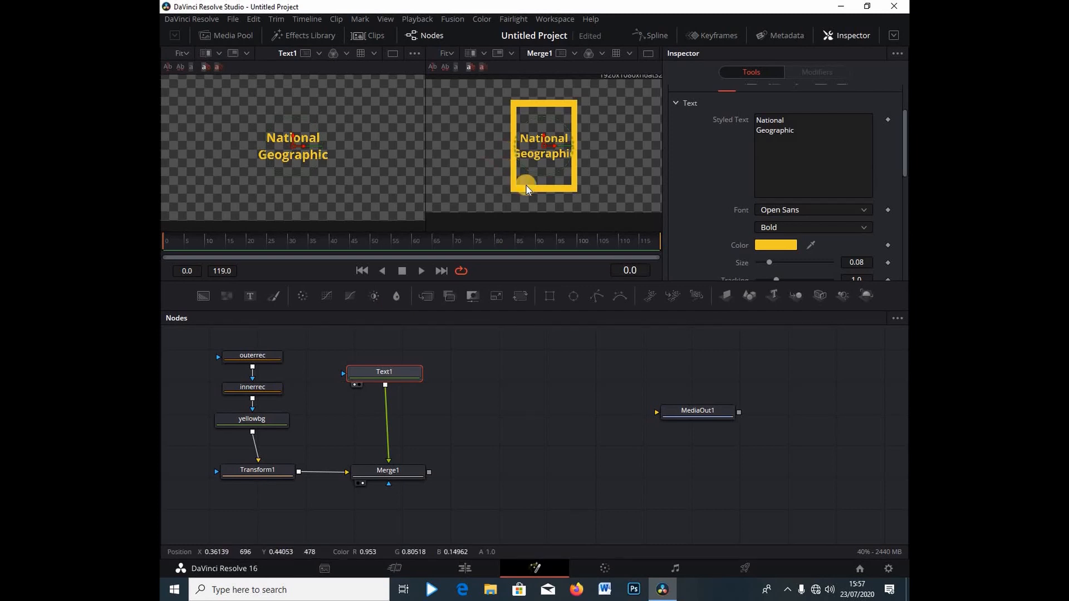
click(519, 295)
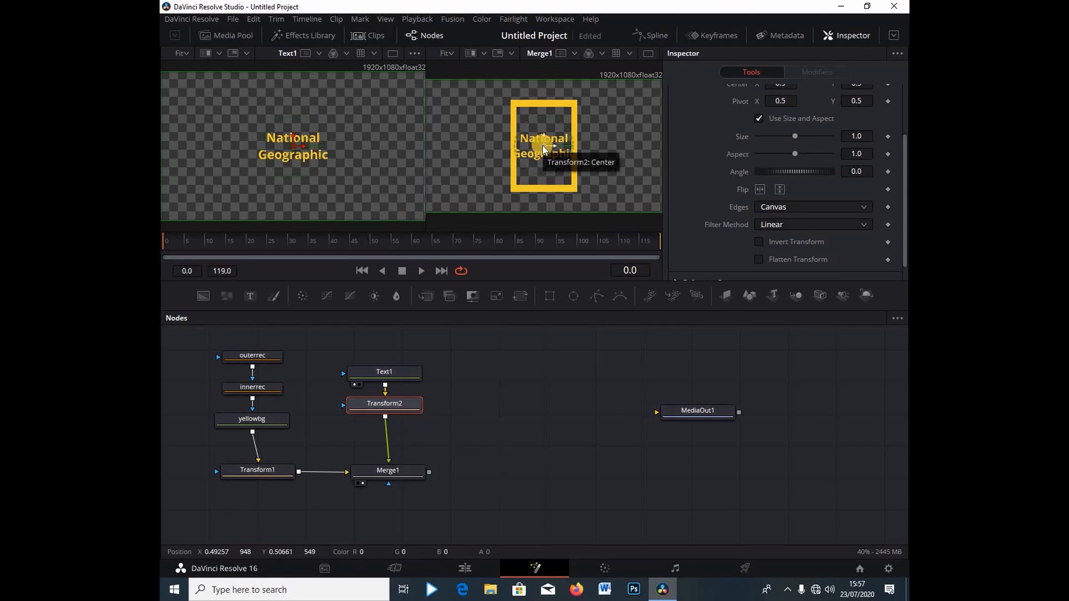
drag(543, 147, 606, 133)
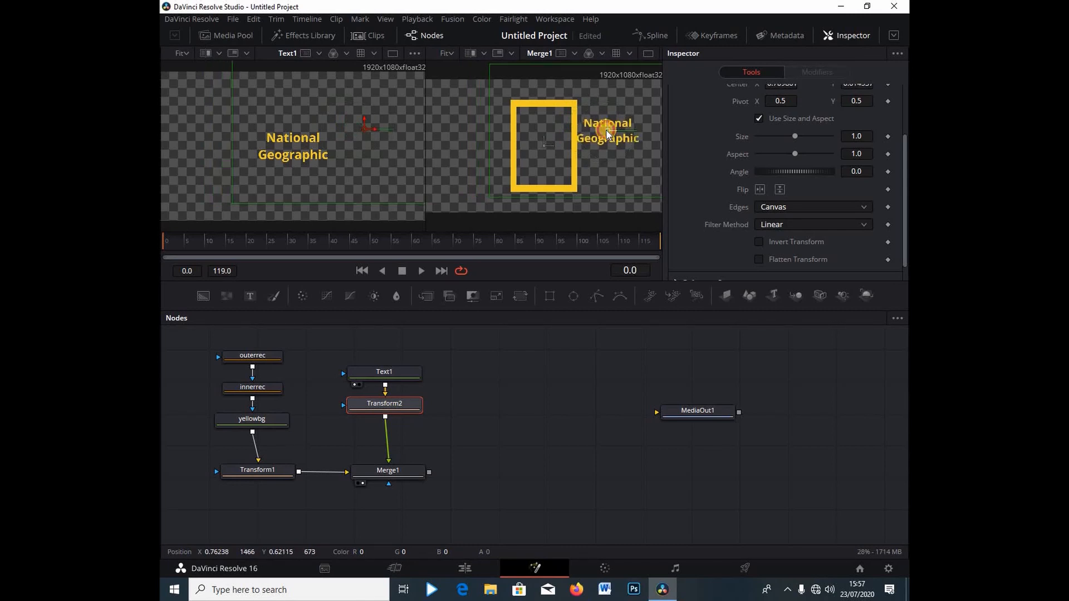
drag(607, 130, 609, 142)
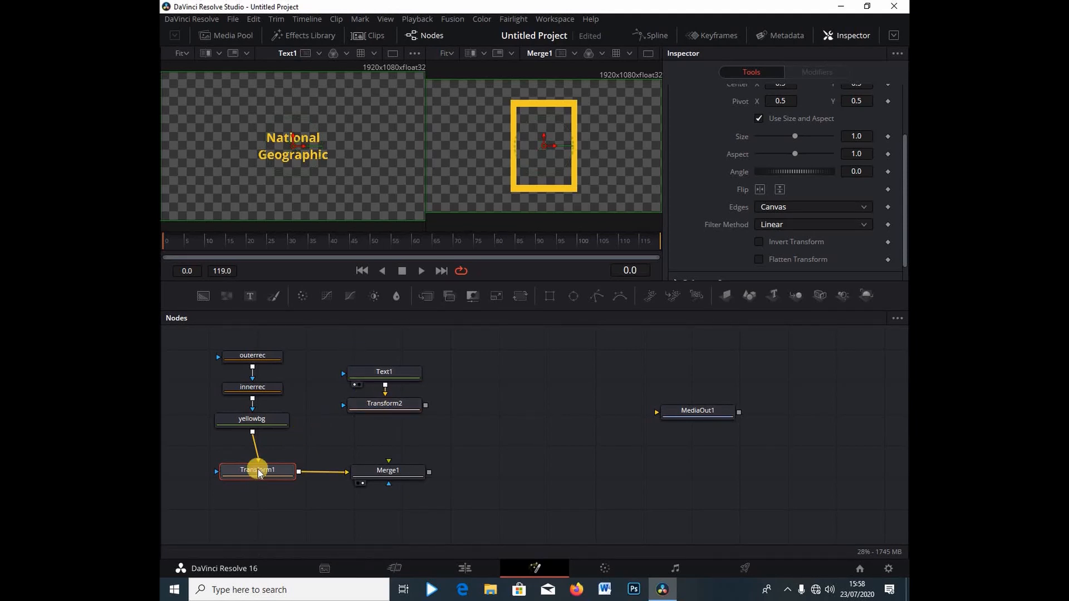
Animate Transform1's size from a keyframe of 1.0 at frame 0 to 0.48 at frame 40.
click(267, 471)
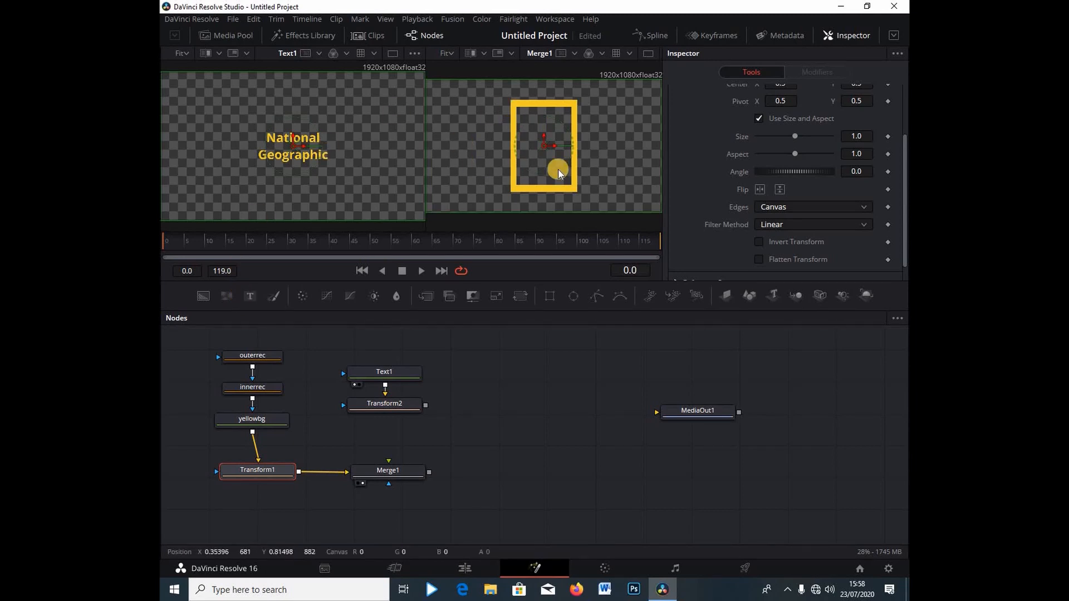
click(888, 136)
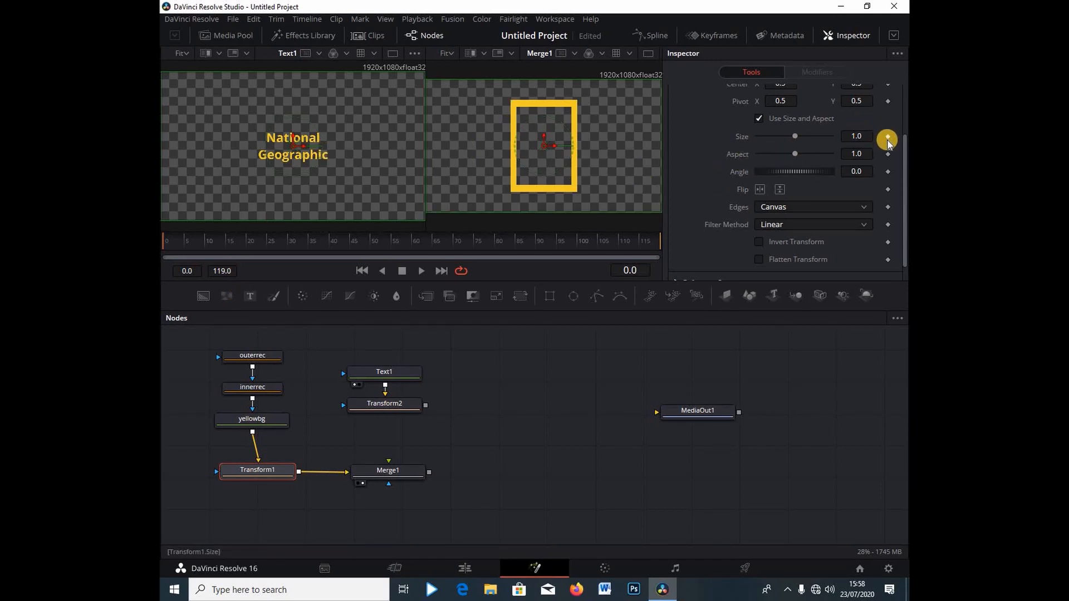
click(330, 242)
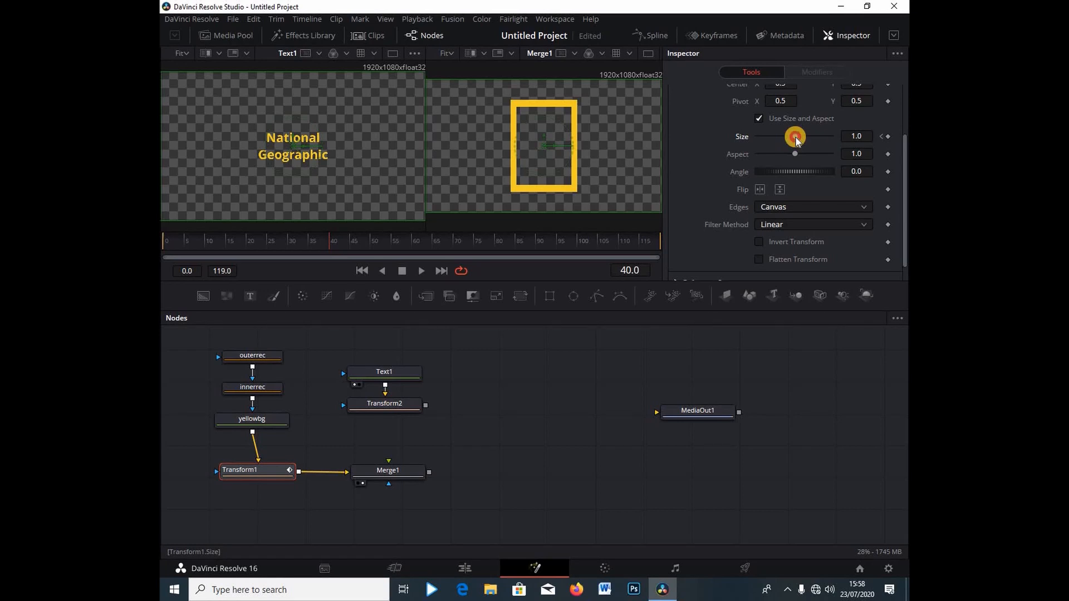
mouse_move(795, 139)
mouse_down()
mouse_move(777, 145)
mouse_move(777, 174)
mouse_up()
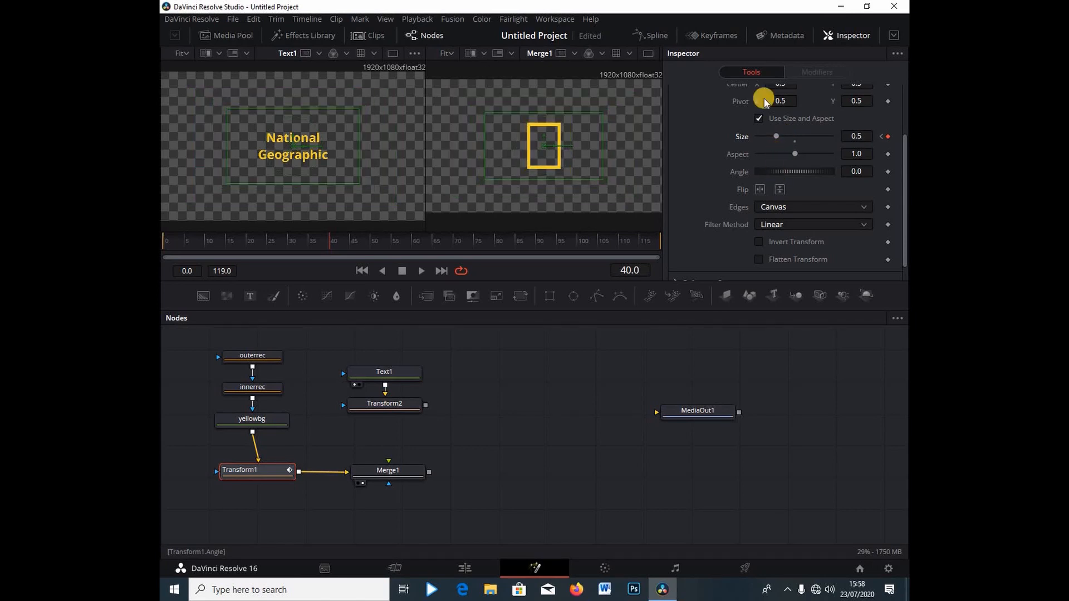
click(775, 135)
drag(777, 138, 775, 139)
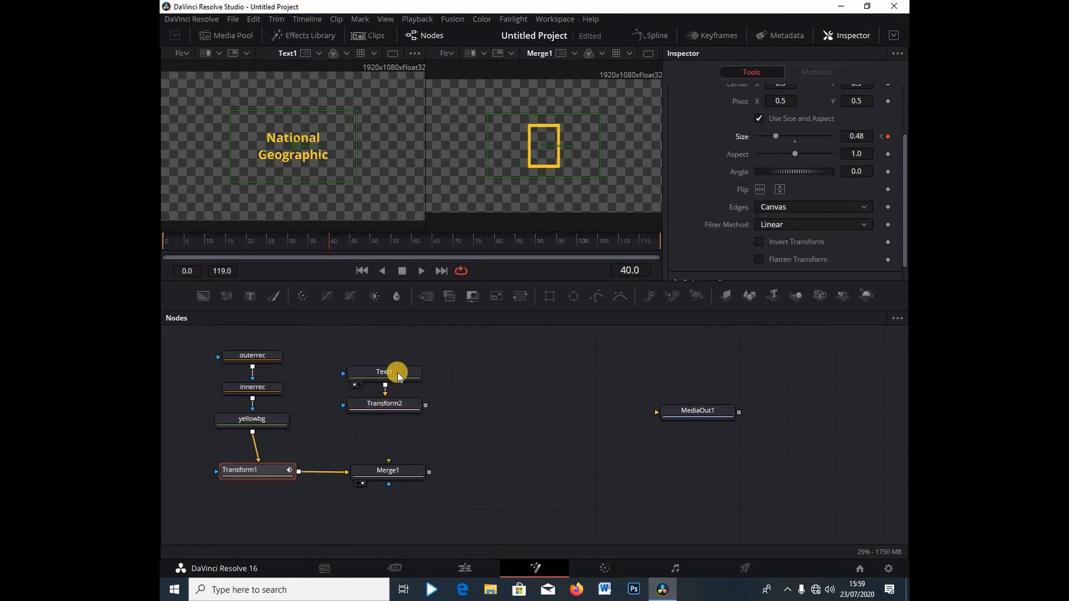
Connect Transform2 to Merge1's foreground and reposition Text1 closer to the shrunken frame, vertically centred beside it.
drag(426, 405, 406, 470)
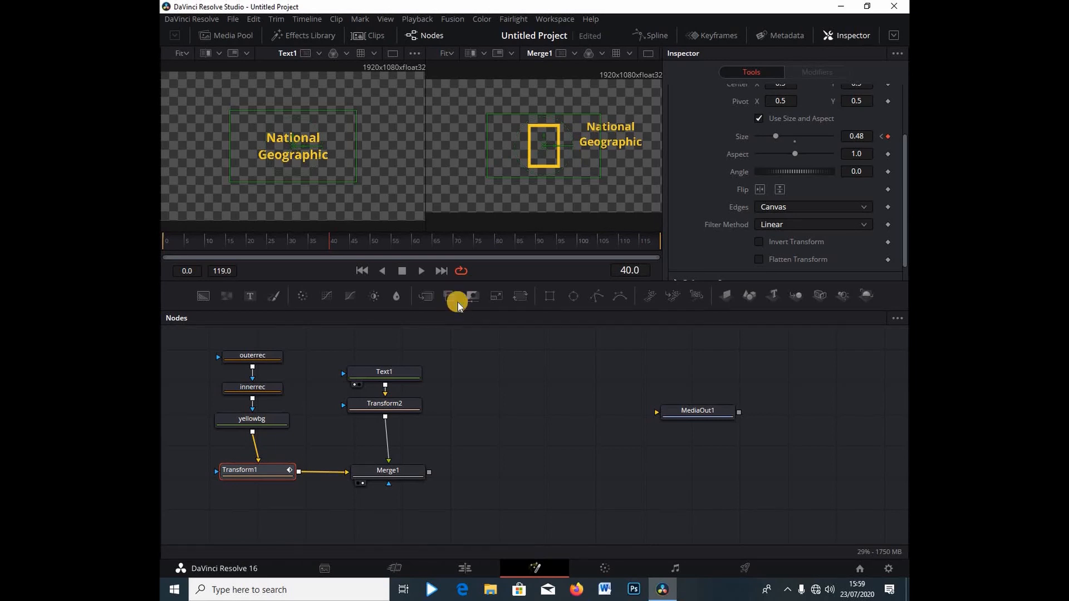
click(376, 379)
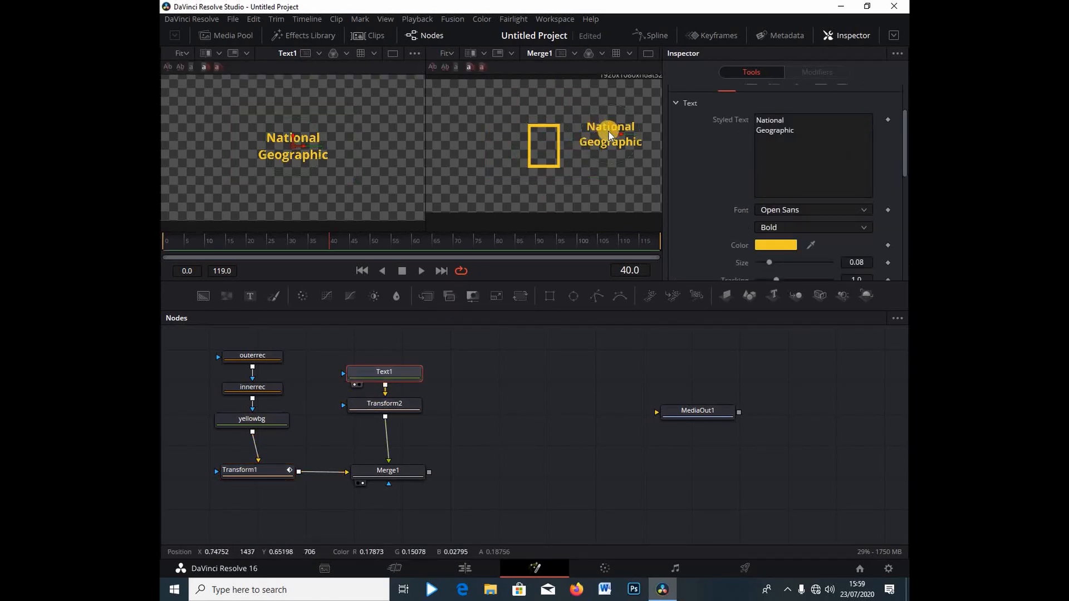
mouse_move(610, 133)
mouse_down()
mouse_move(591, 143)
mouse_move(601, 143)
mouse_up()
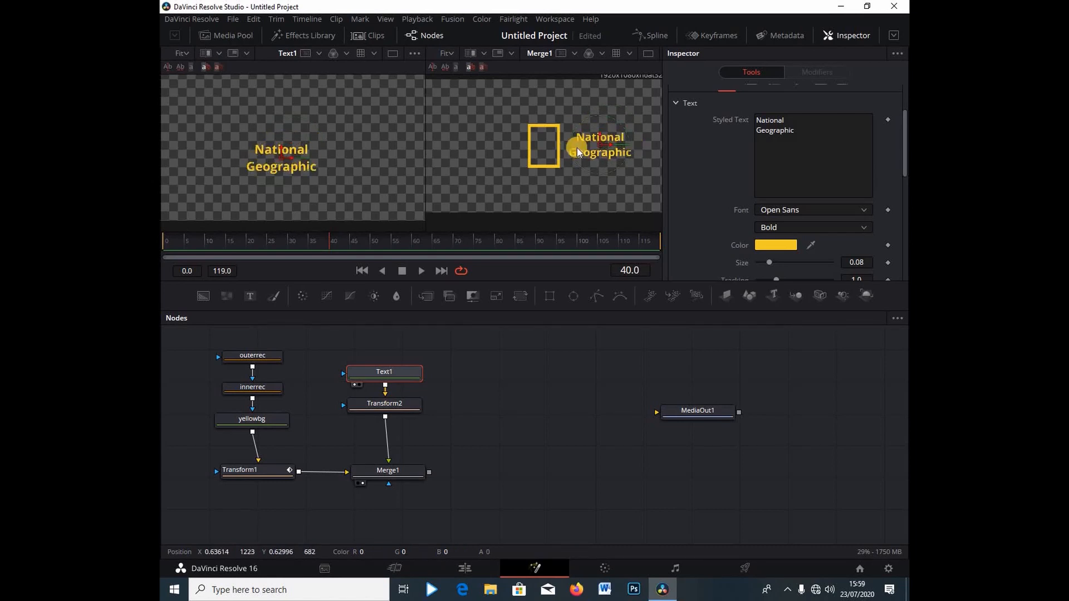
Indent "Geographic" with leading spaces to align it under "National", and move the text closer to the yellow frame.
click(756, 129)
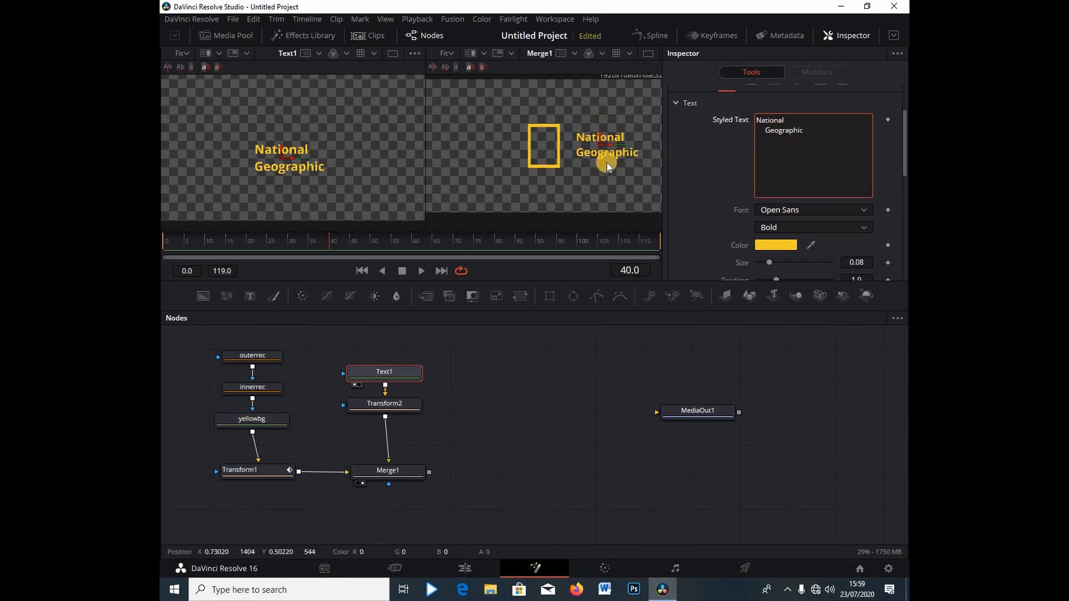
drag(600, 145, 588, 145)
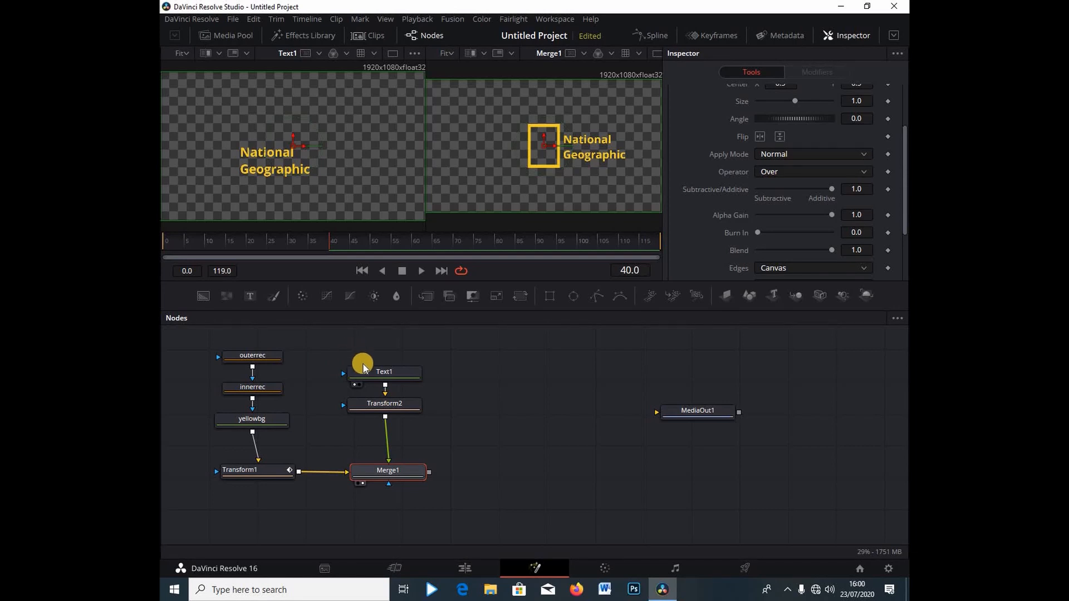
Keyframe Transform2's center at frame 60 in its current position and at frame 40 with X 1.199178, and play the slide-in.
drag(384, 390, 380, 406)
click(380, 405)
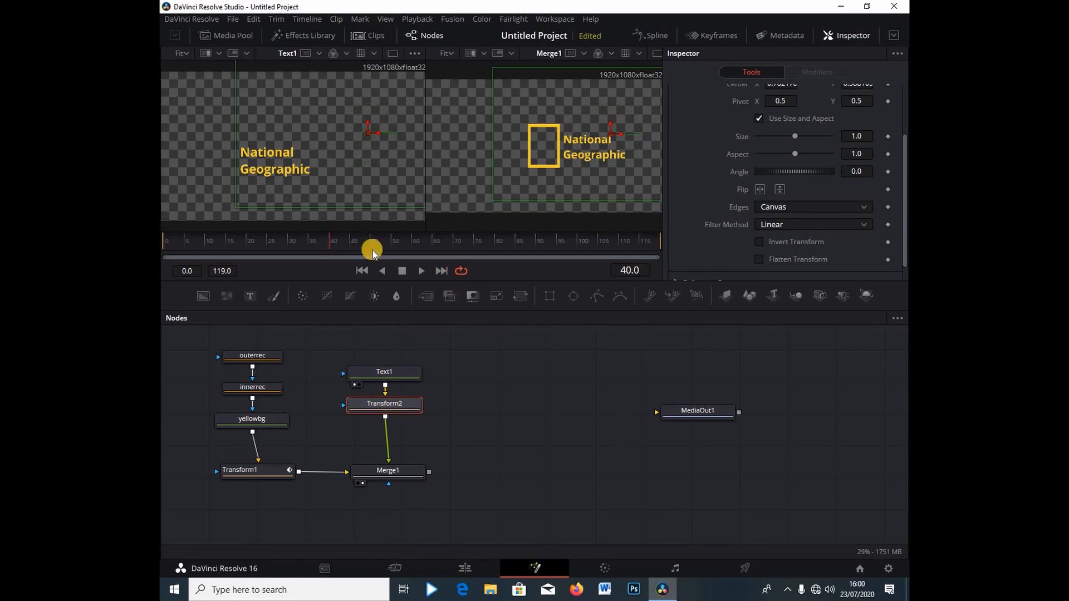
click(410, 244)
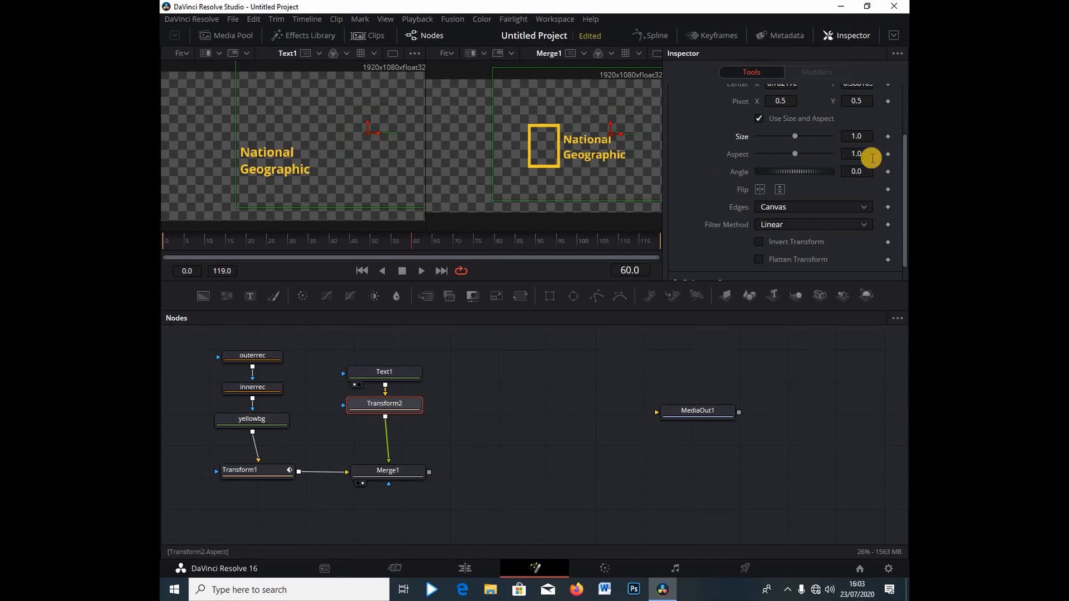
scroll(833, 117, up, 2)
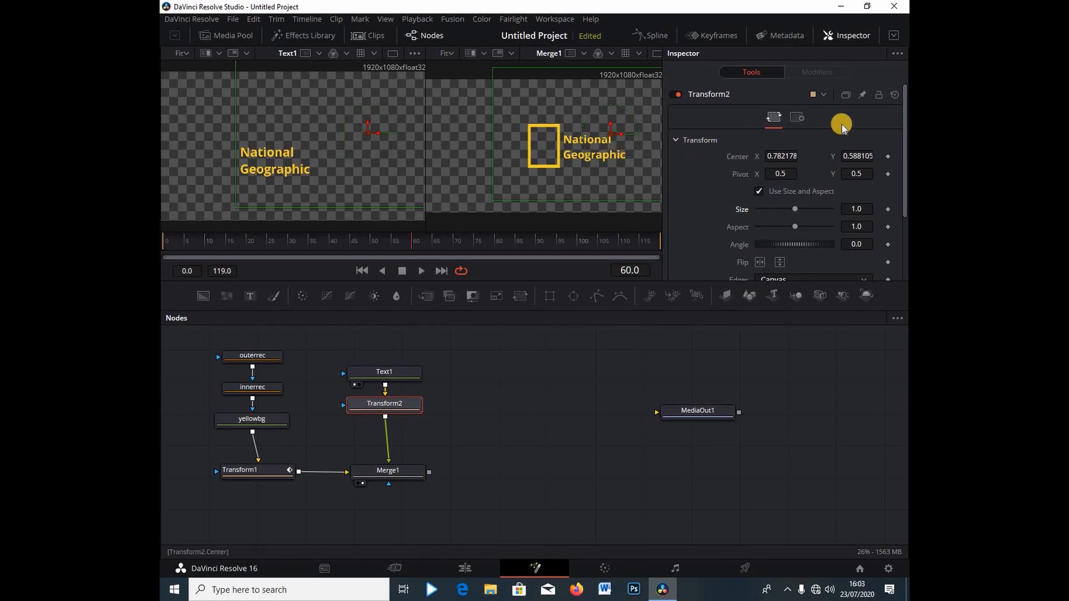
click(887, 157)
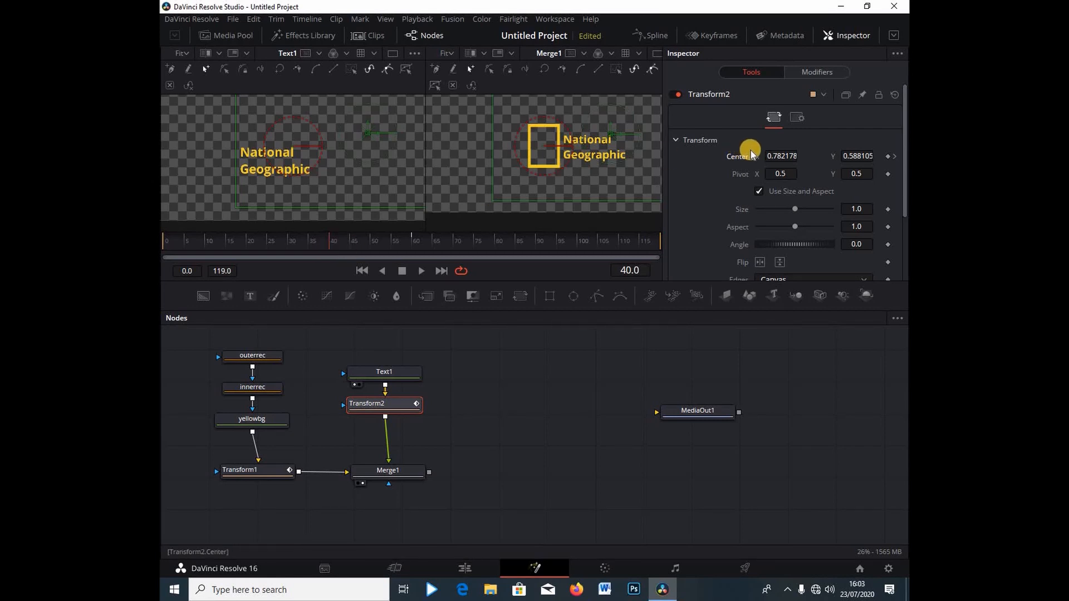
drag(767, 155, 649, 205)
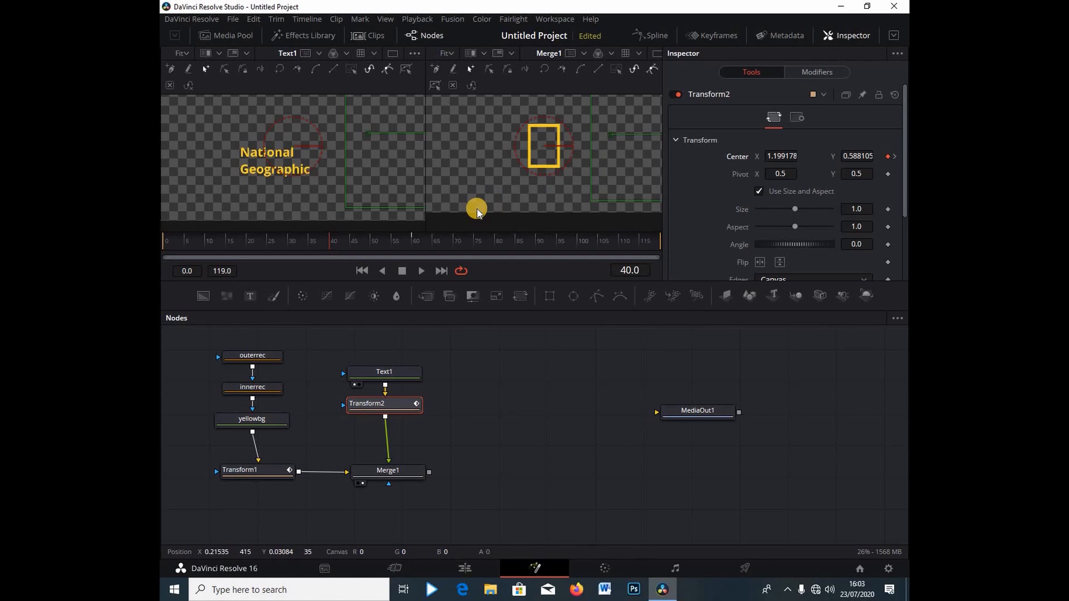
key(space)
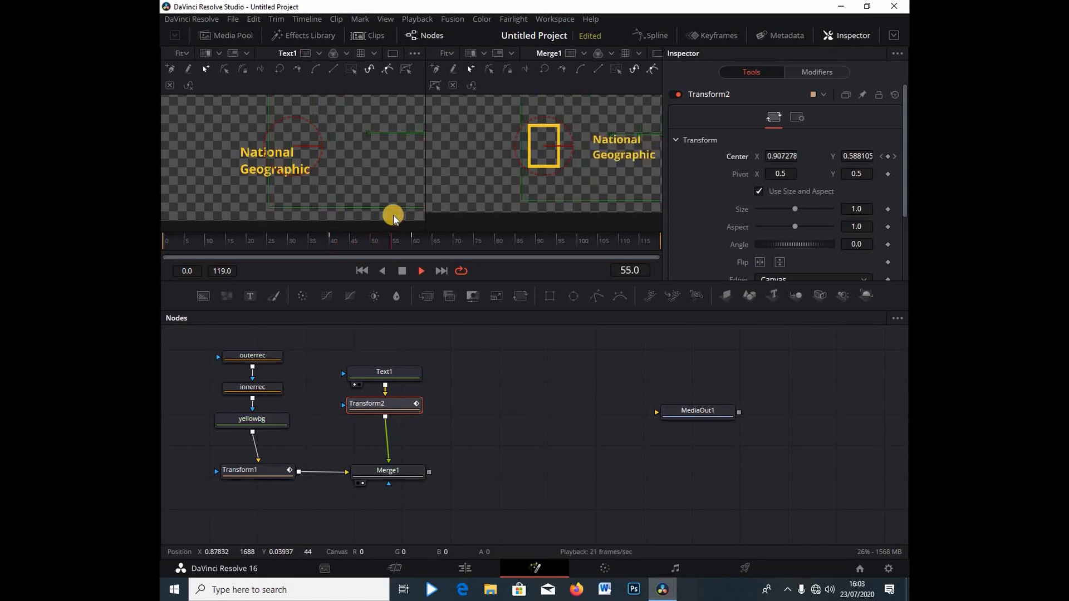
key(space)
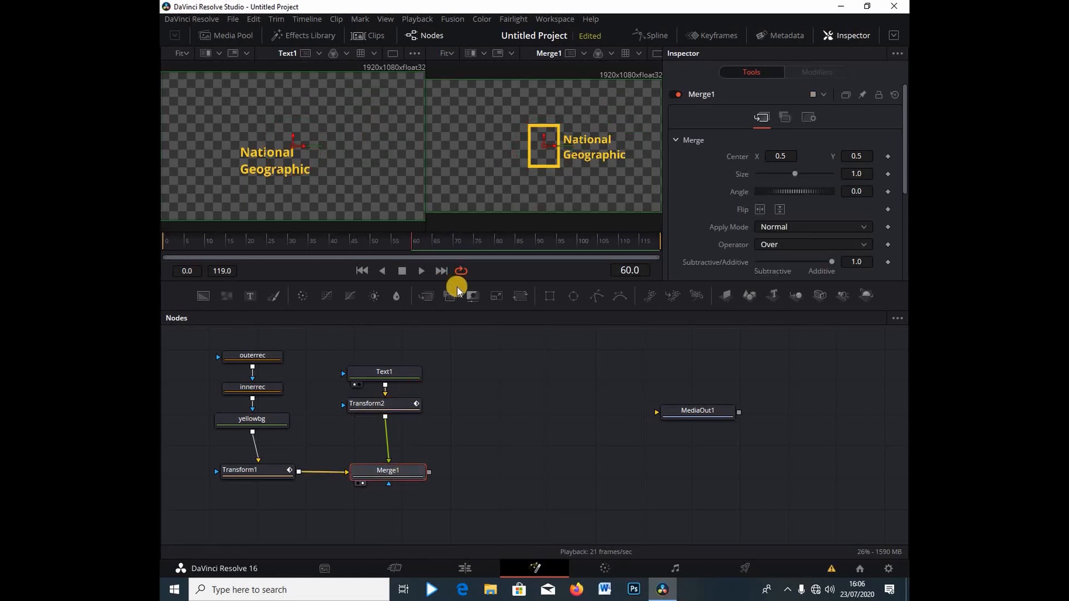
Add a Transform node after Merge1 and show it in the viewer that displays Merge1.
click(520, 296)
drag(383, 500, 500, 475)
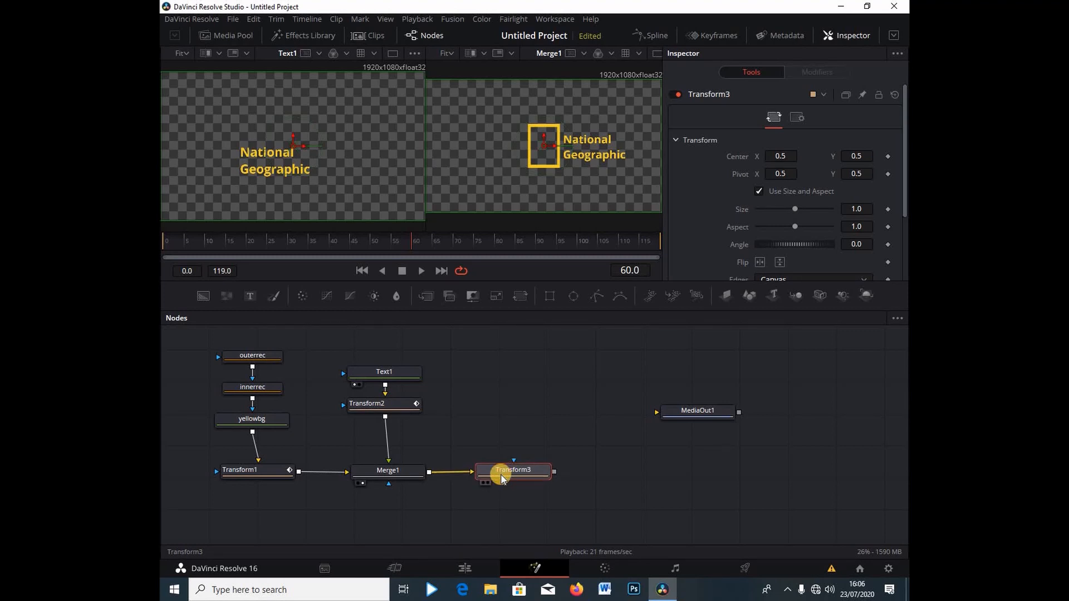
key(2)
click(543, 188)
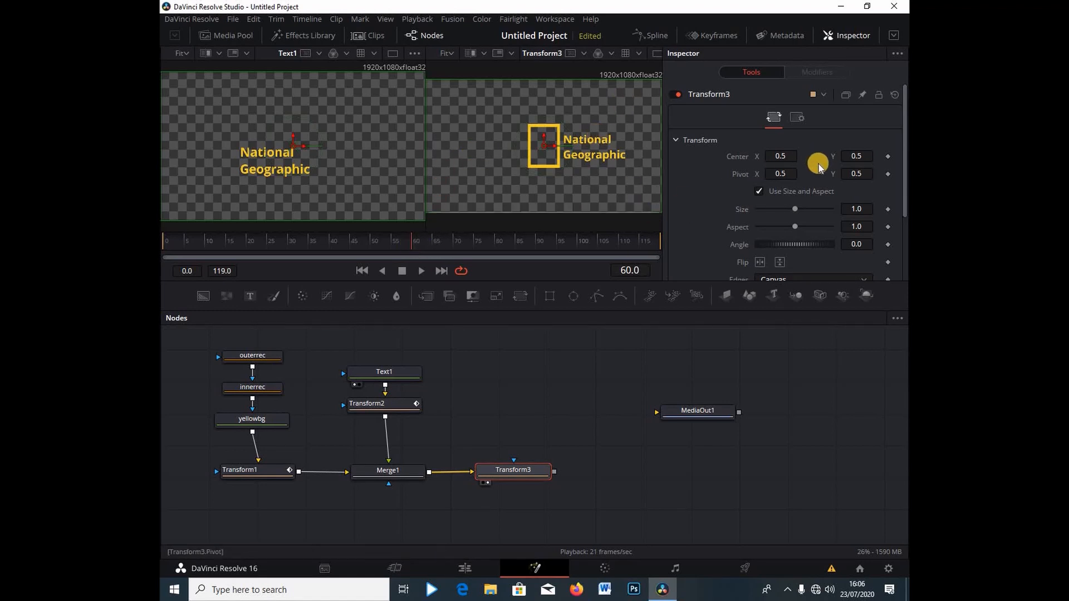
Animate Transform3's center X from a keyframe of 0.5 at frame 60 to 0.086 at frame 90.
click(888, 157)
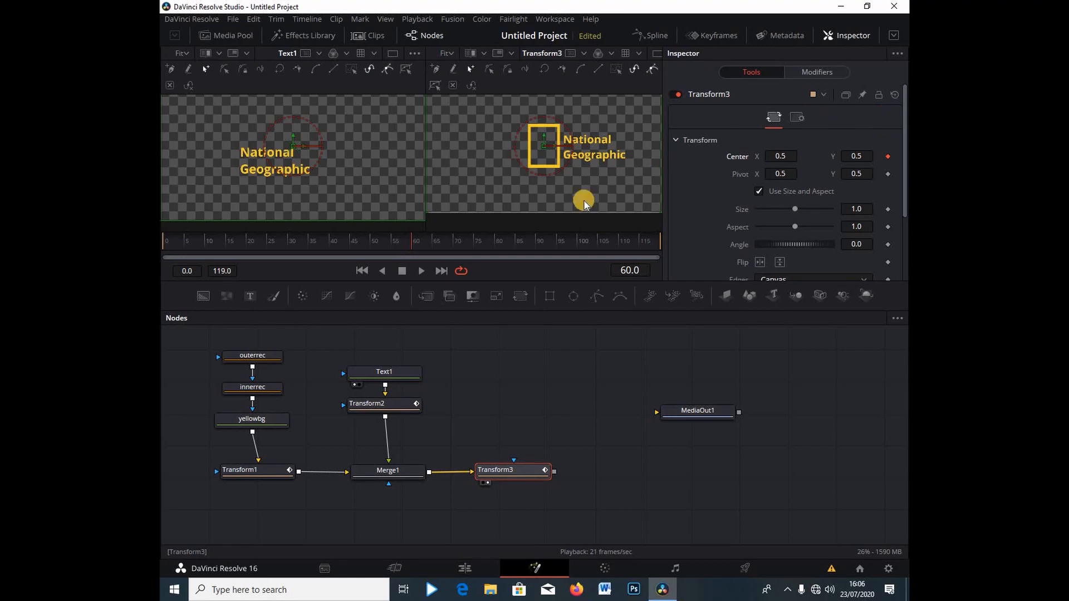
click(537, 245)
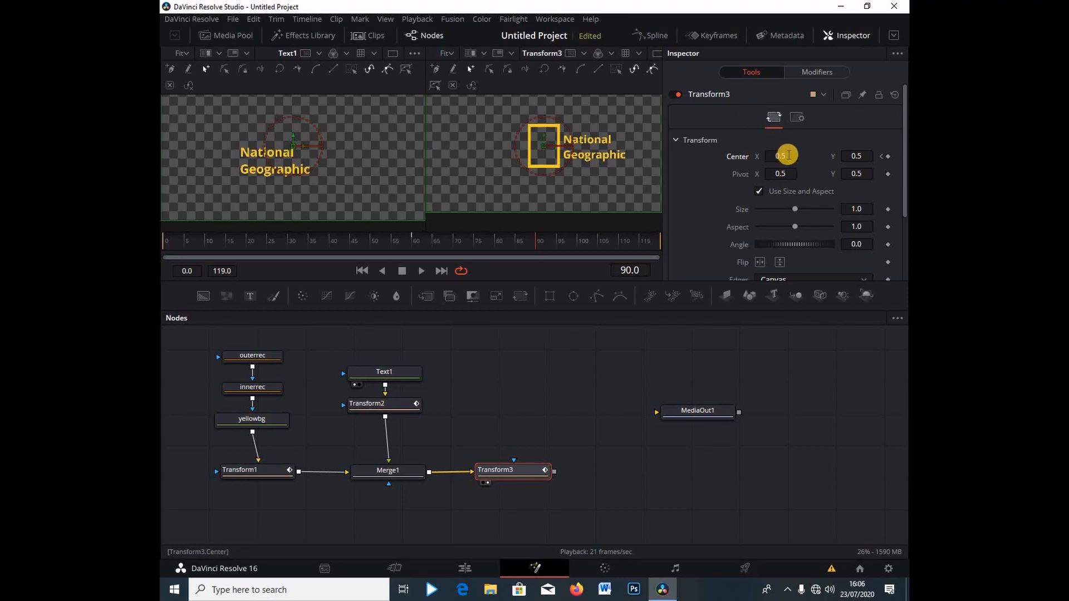
drag(786, 155, 544, 184)
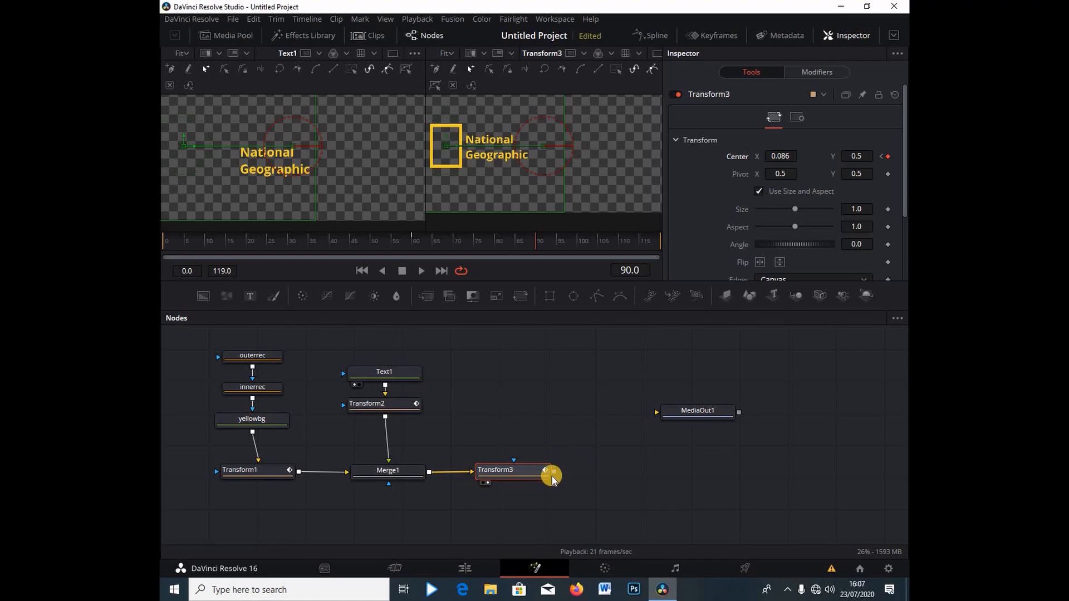
Connect Transform3's output to MediaOut1, show MediaOut1 in the viewer and play back the animation.
drag(554, 472, 693, 411)
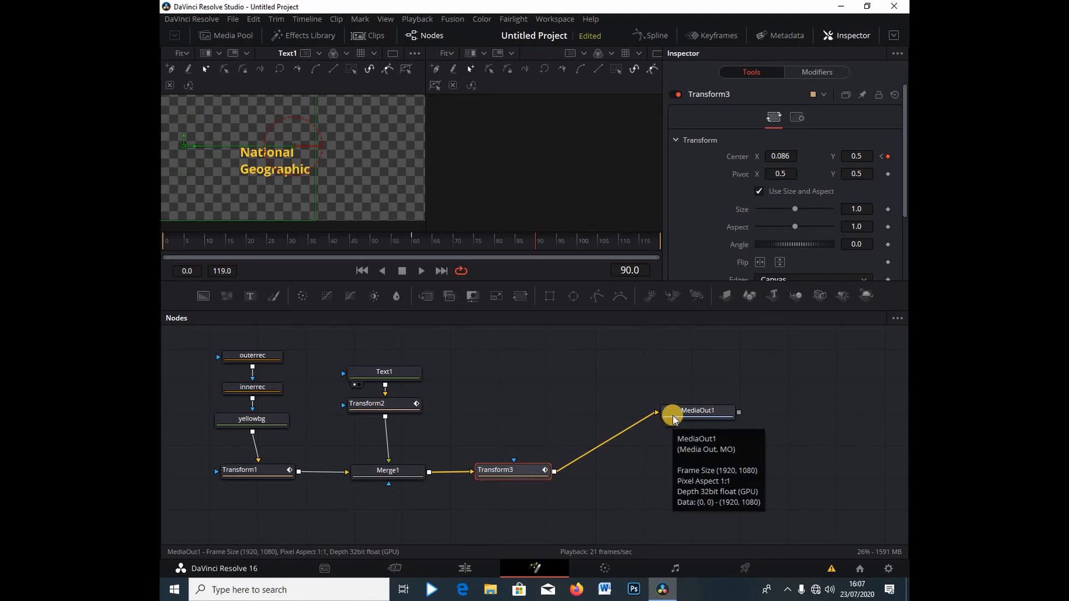
click(672, 420)
click(672, 420)
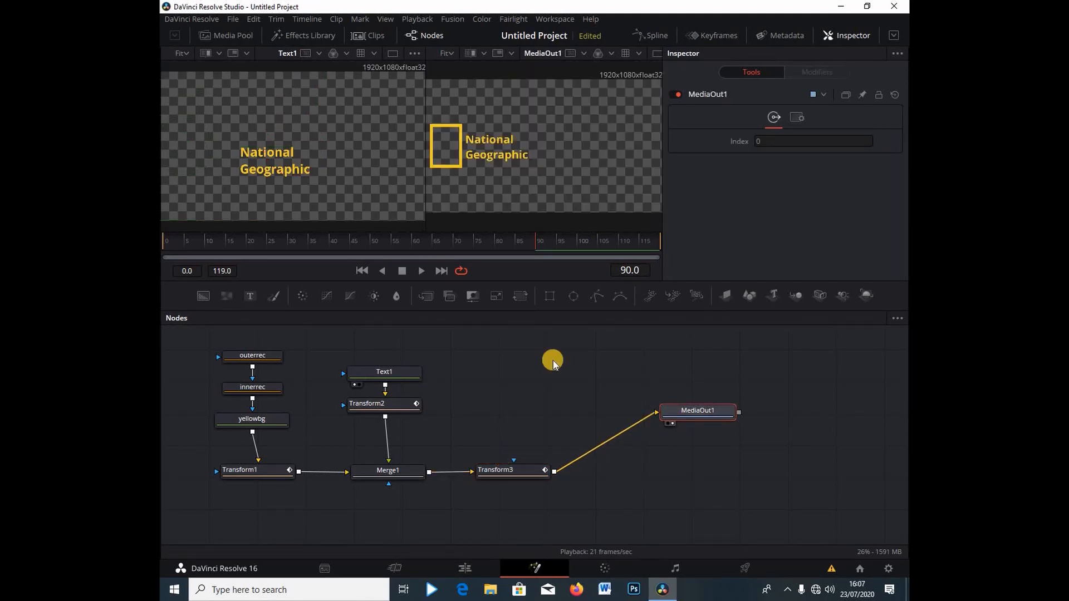
key(space)
key(space)
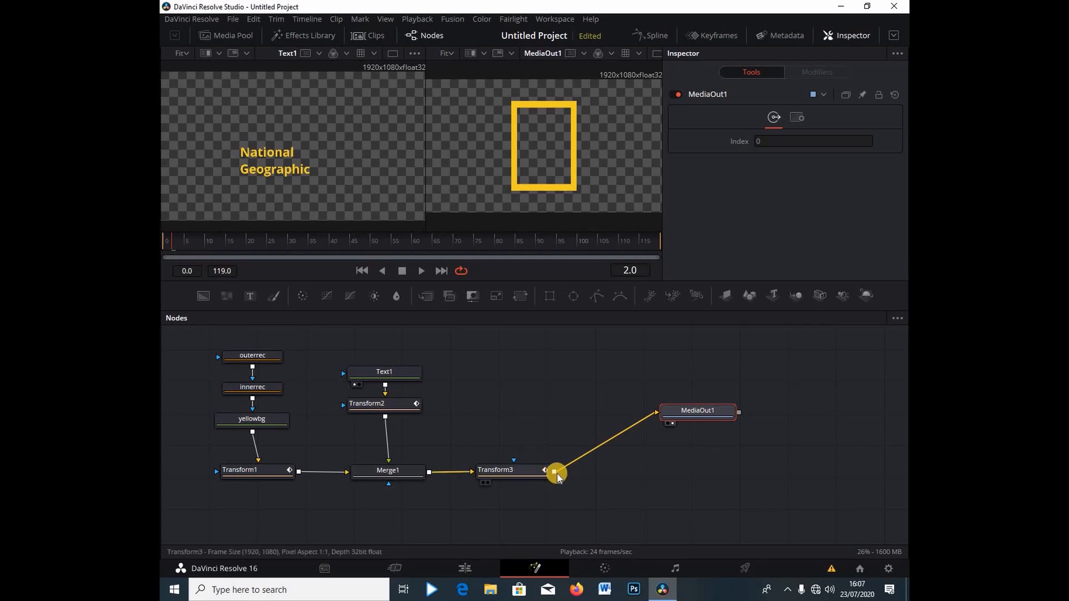
Open the Spline editor and display Transform1's Size curve, fitted to show both keyframes.
click(533, 470)
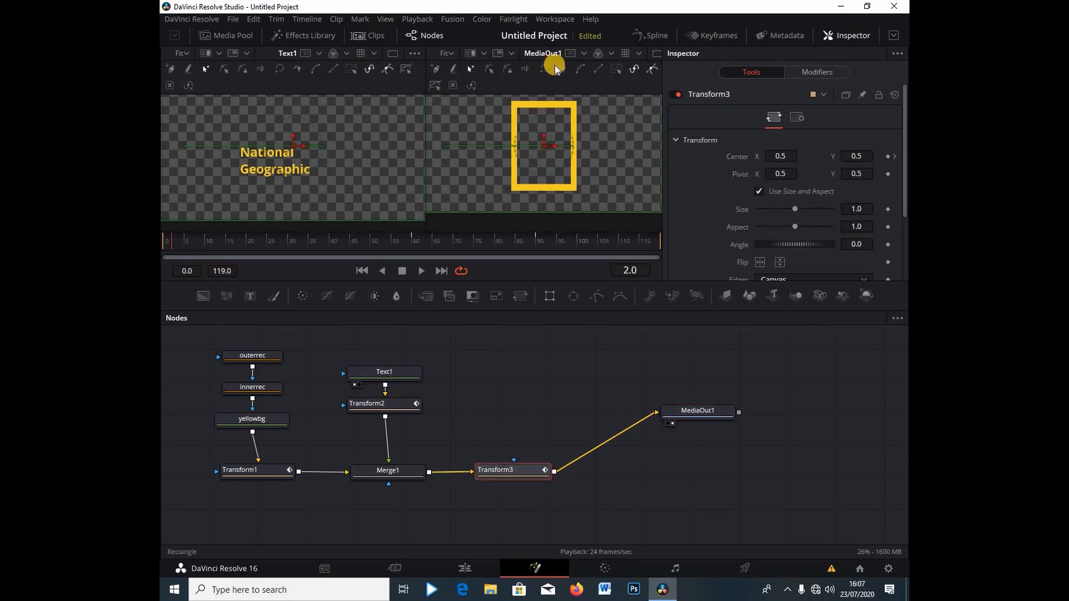
click(636, 31)
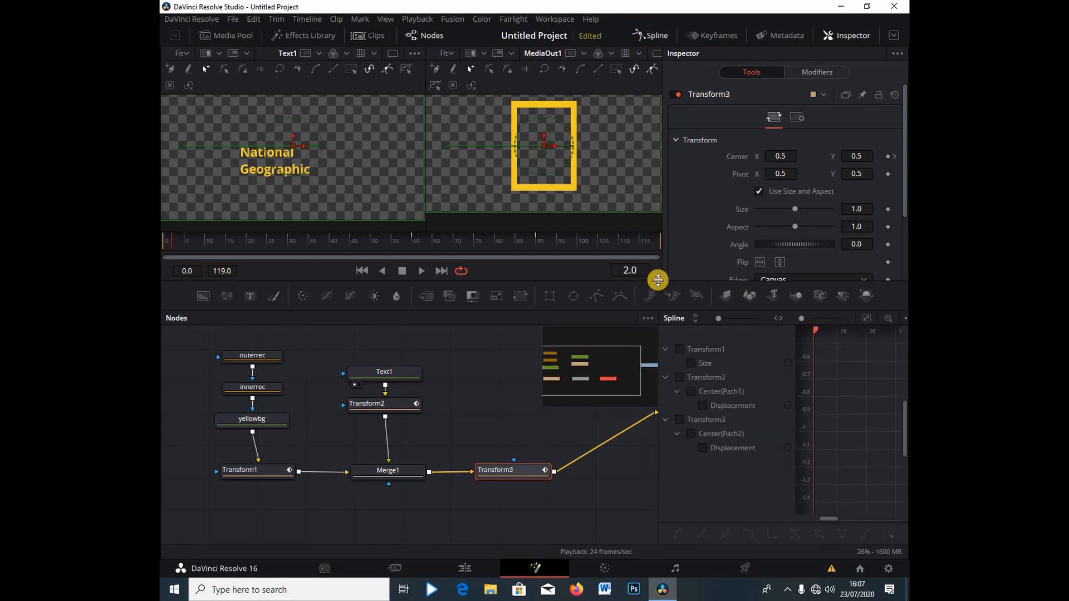
click(678, 348)
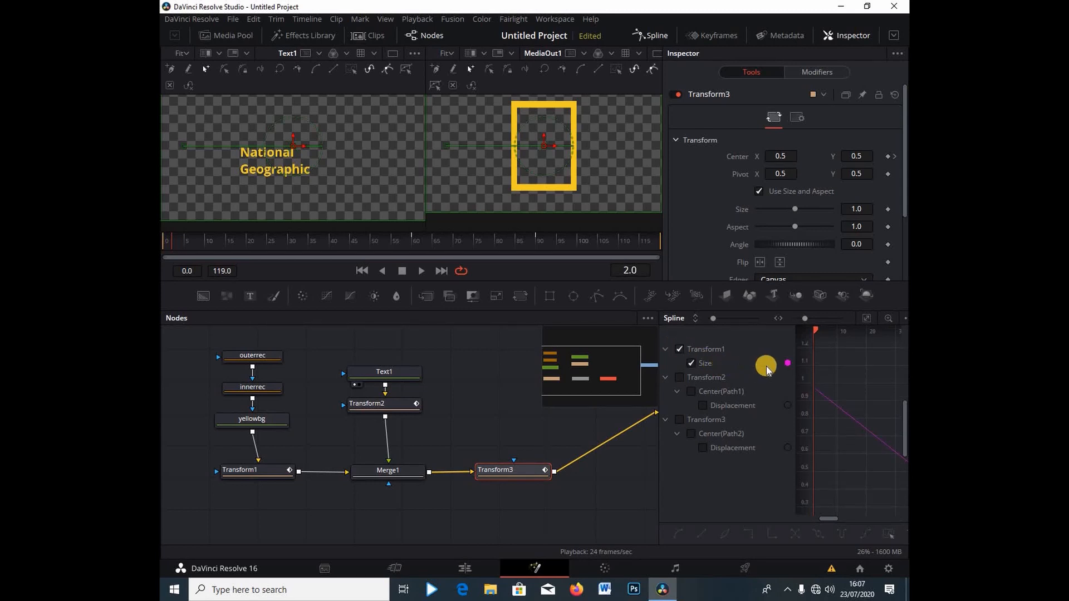
click(865, 320)
scroll(851, 420, down, 2)
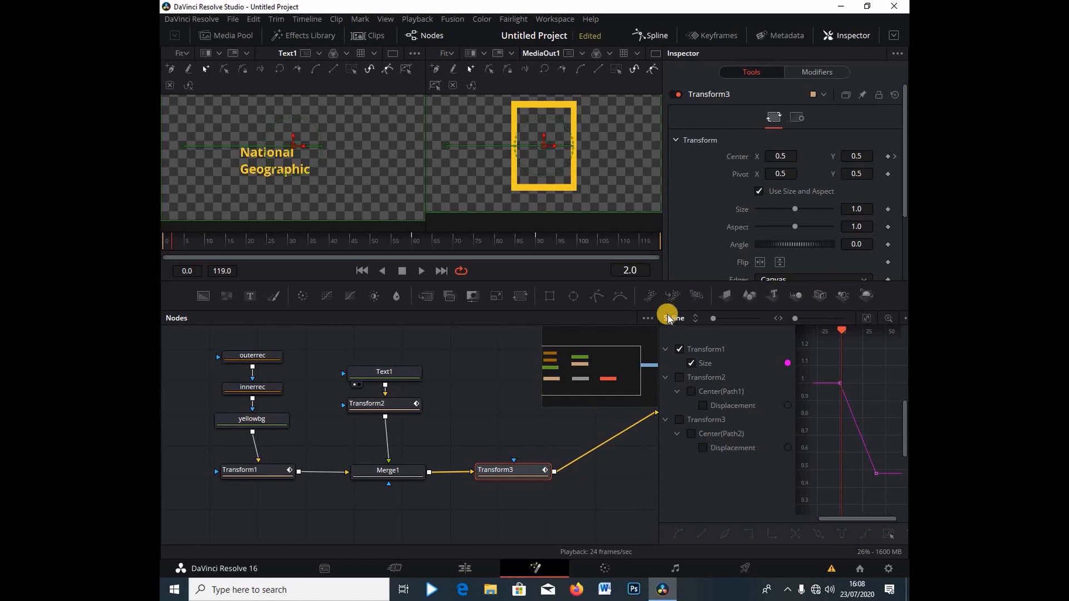
Display Transform2's Displacement curve in an enlarged Spline editor and smooth its keyframes at frames 40 and 60.
click(682, 376)
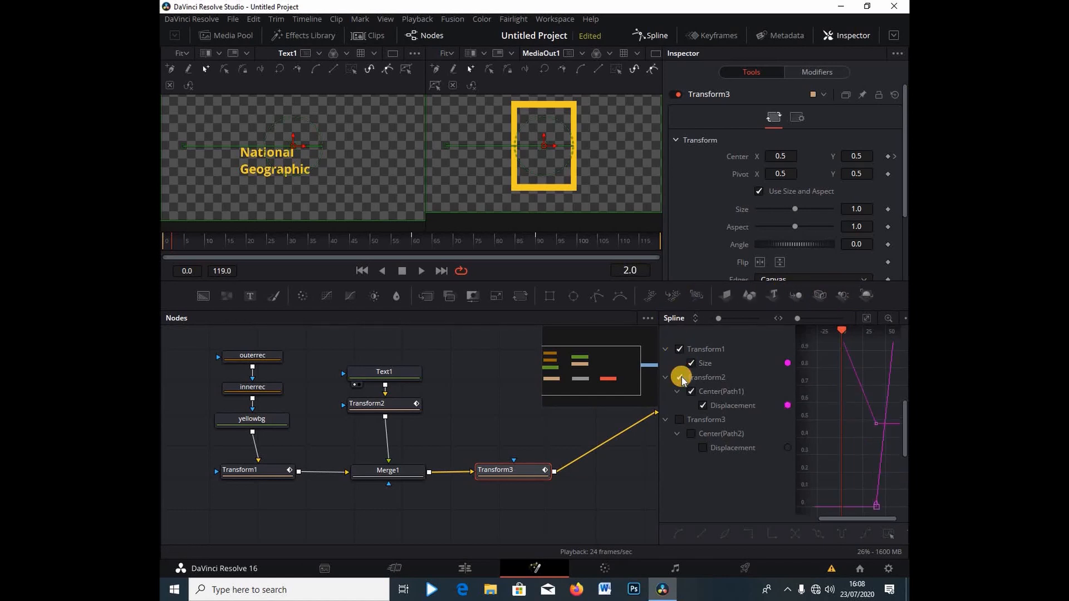
click(680, 349)
click(868, 319)
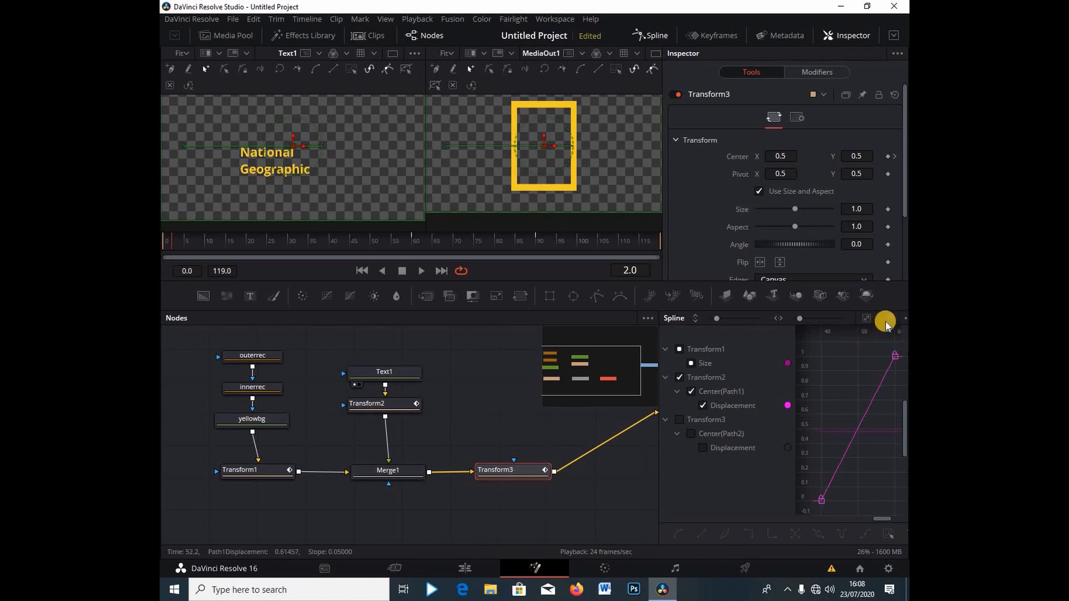
click(885, 322)
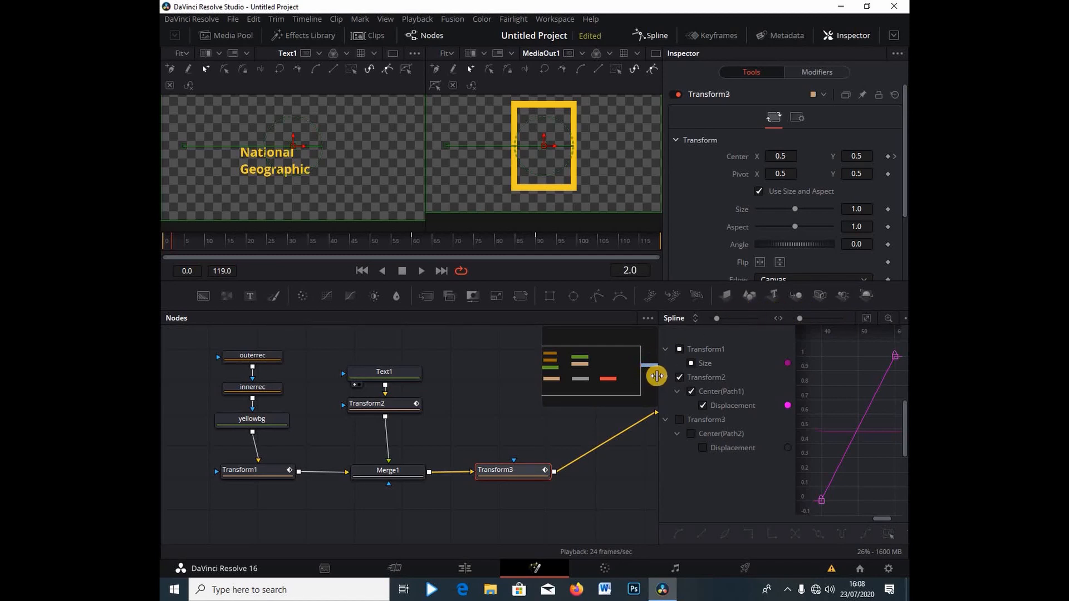
drag(659, 376, 495, 359)
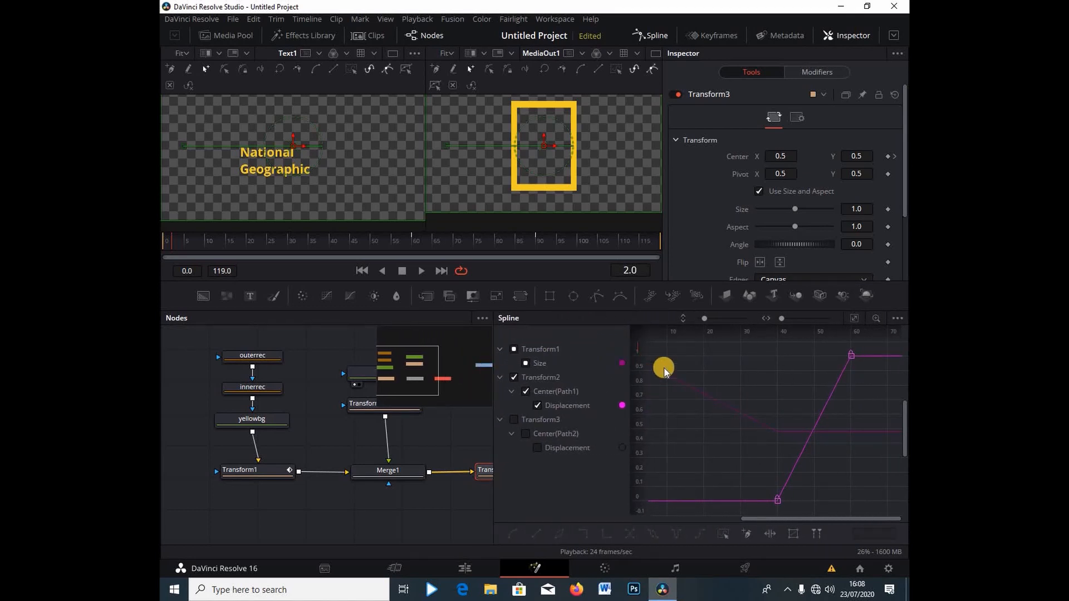
drag(873, 344, 763, 508)
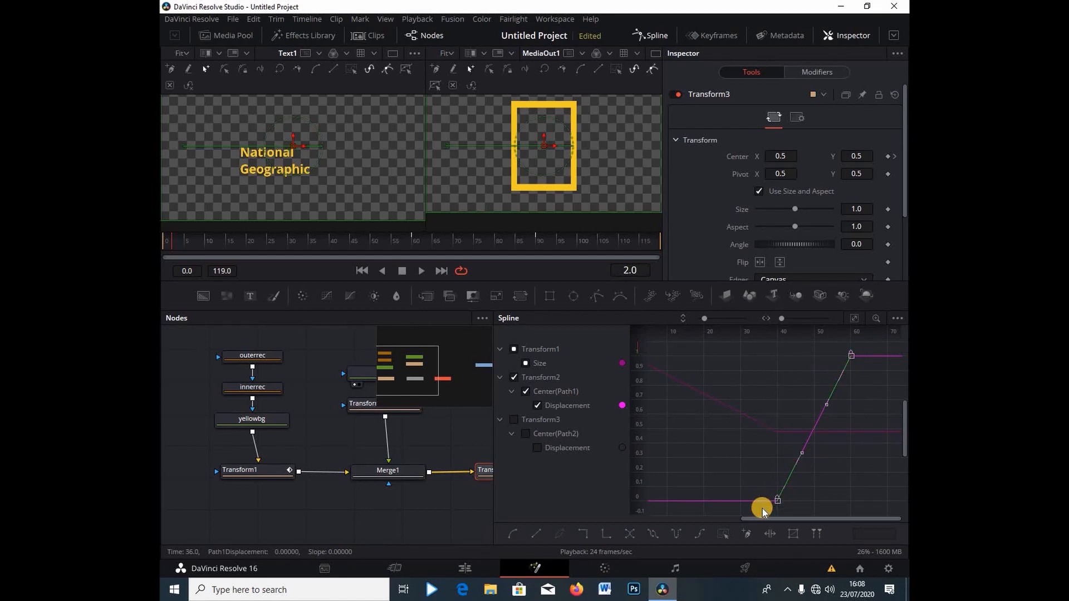
key(s)
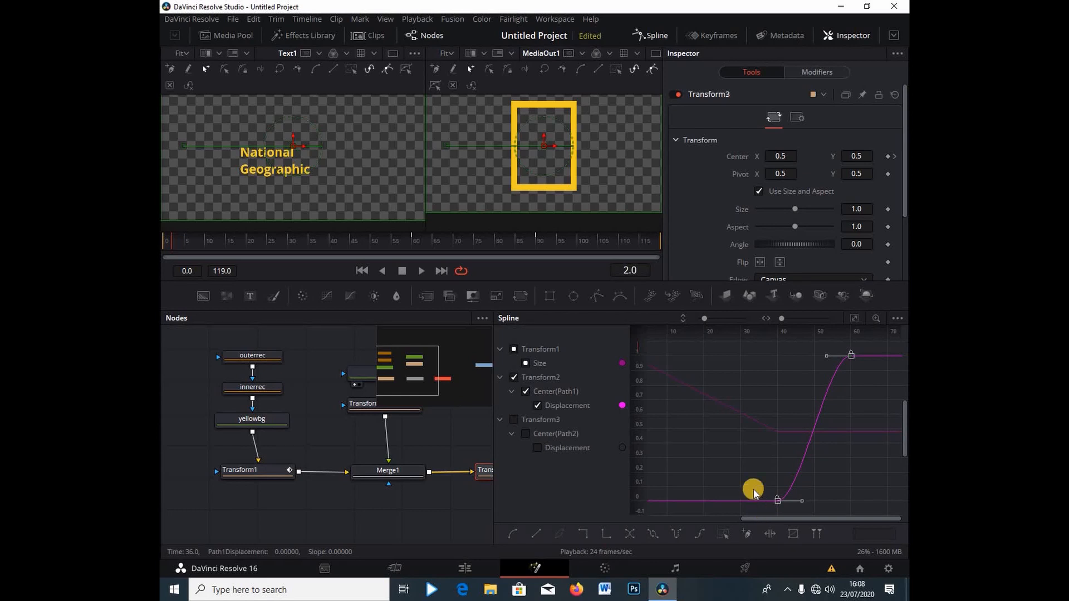
Make Transform3's Displacement the active curve and smooth its keyframes at frames 60 and 90.
click(521, 378)
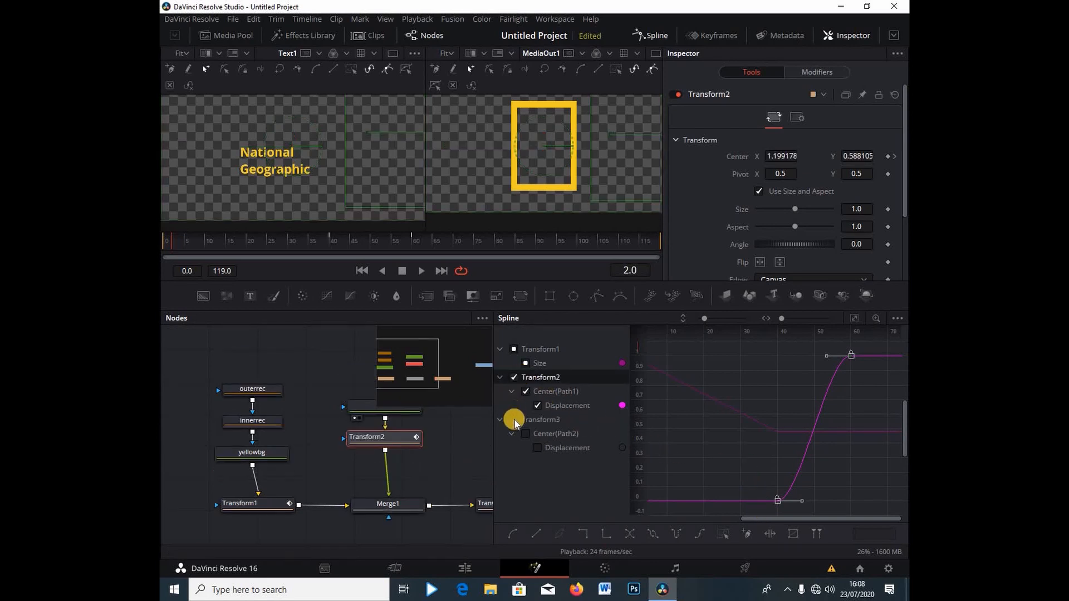
click(514, 421)
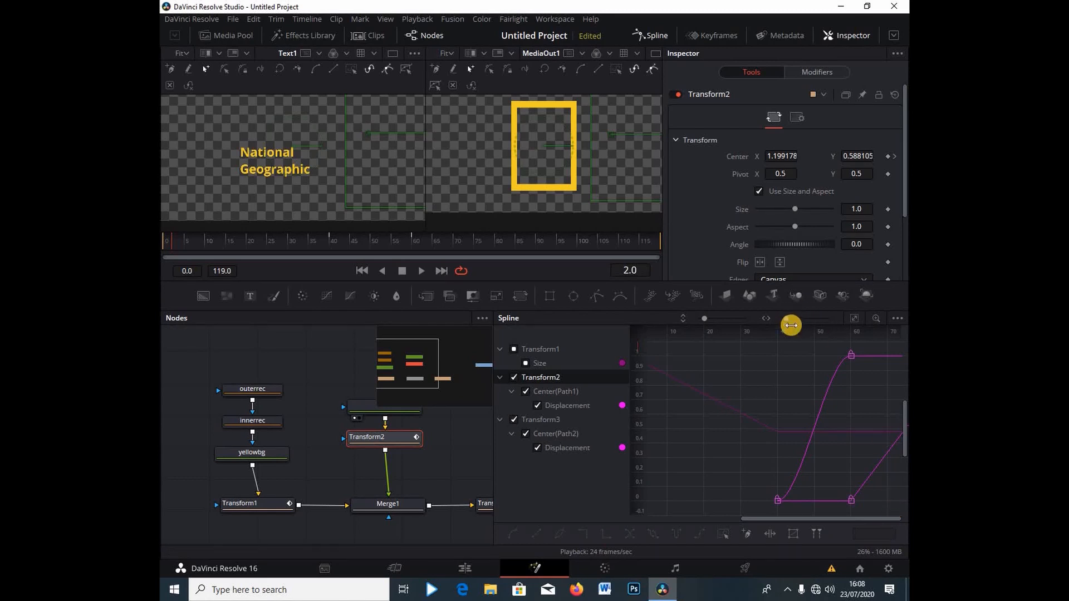
click(852, 318)
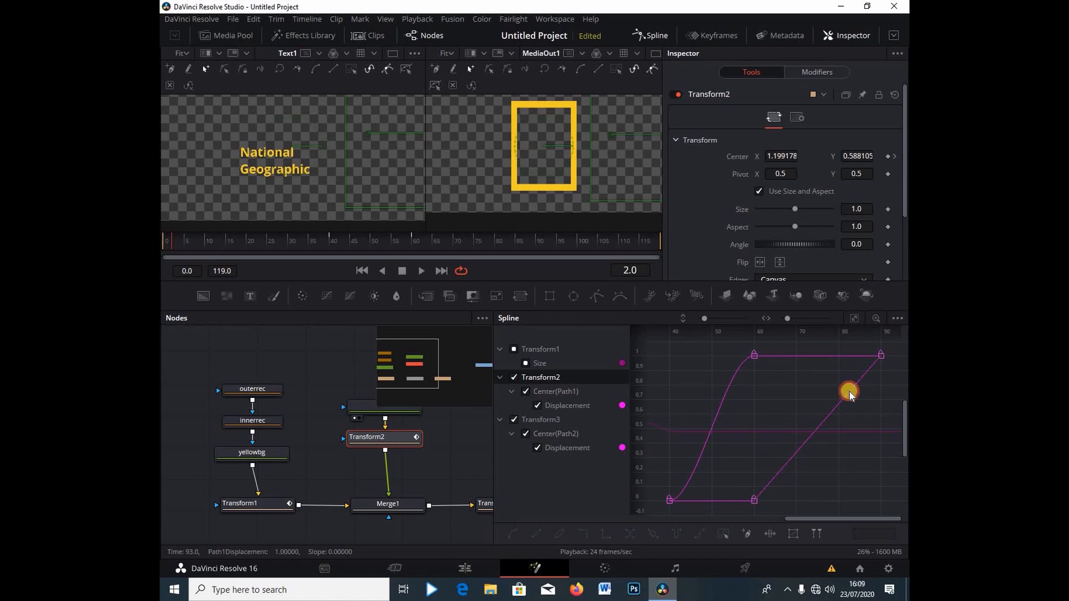
drag(849, 392, 751, 505)
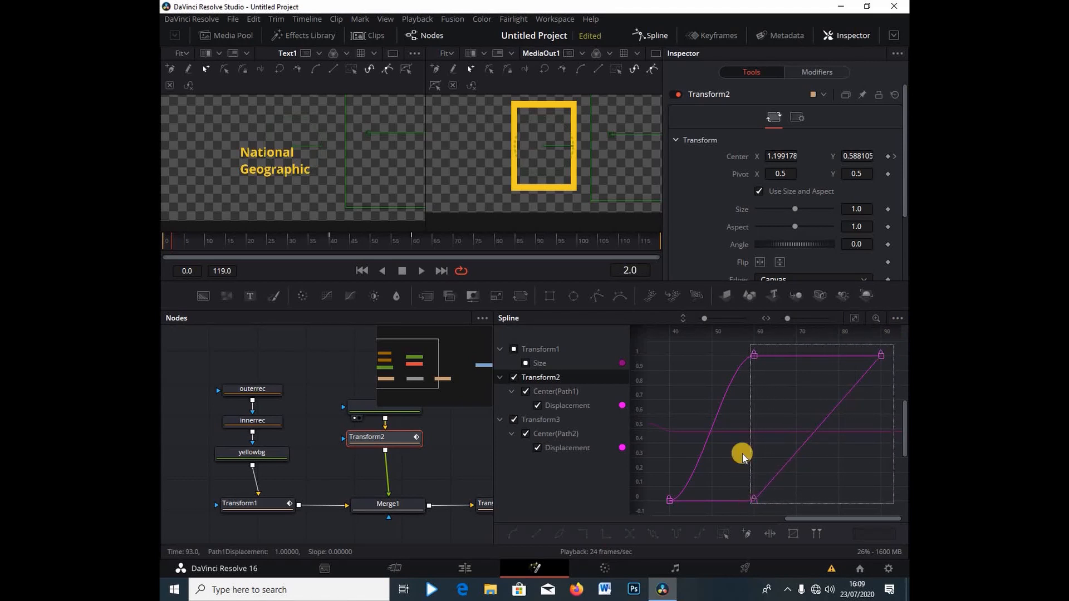
click(511, 378)
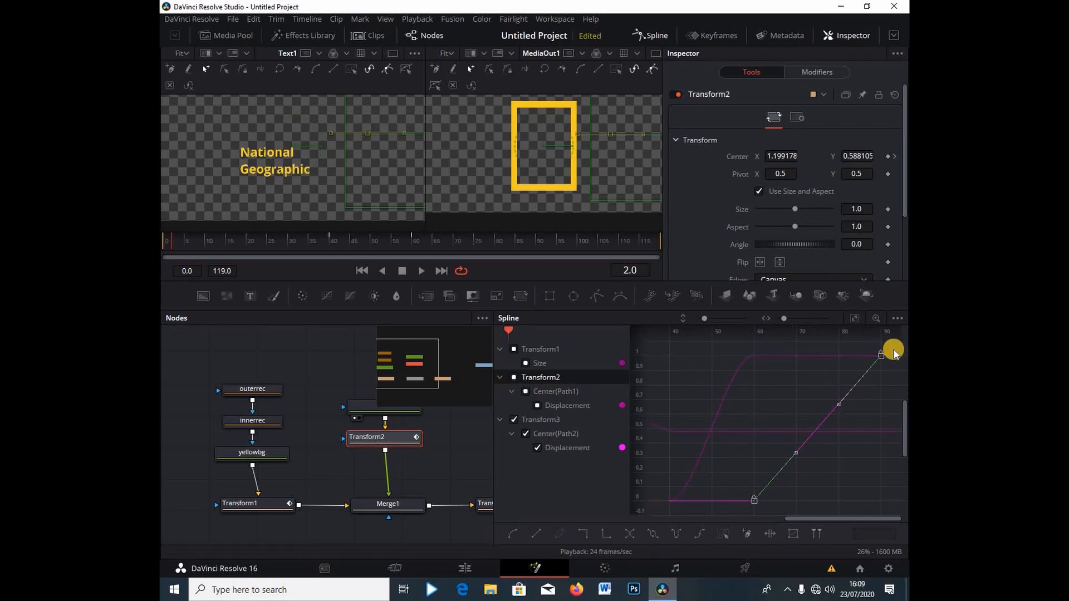
drag(834, 409, 746, 501)
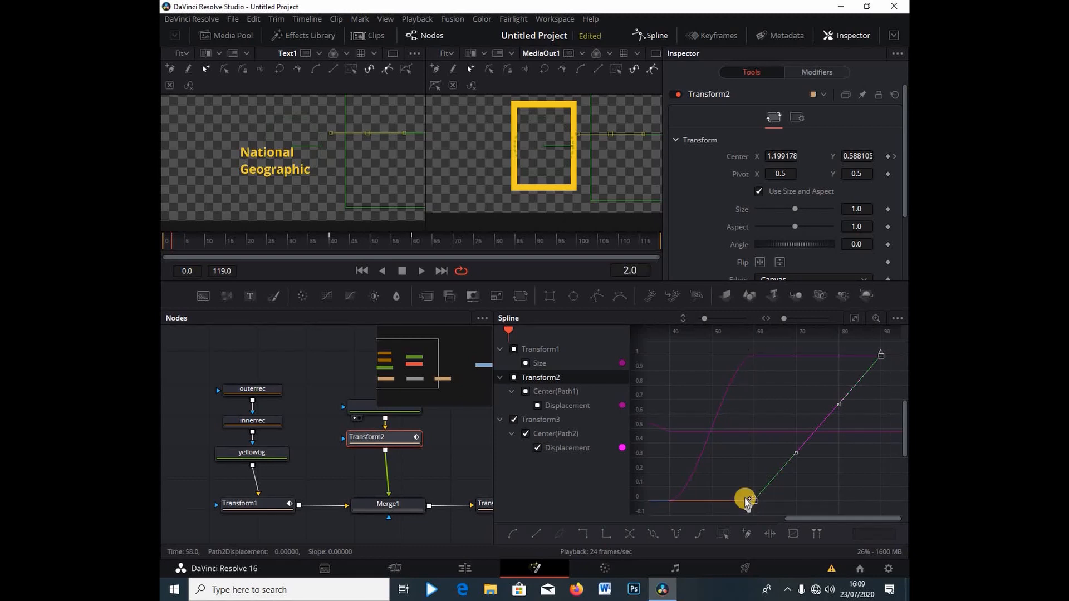
key(s)
Close the Spline editor and the Inspector, select MediaOut1 and play back the eased animation.
click(665, 41)
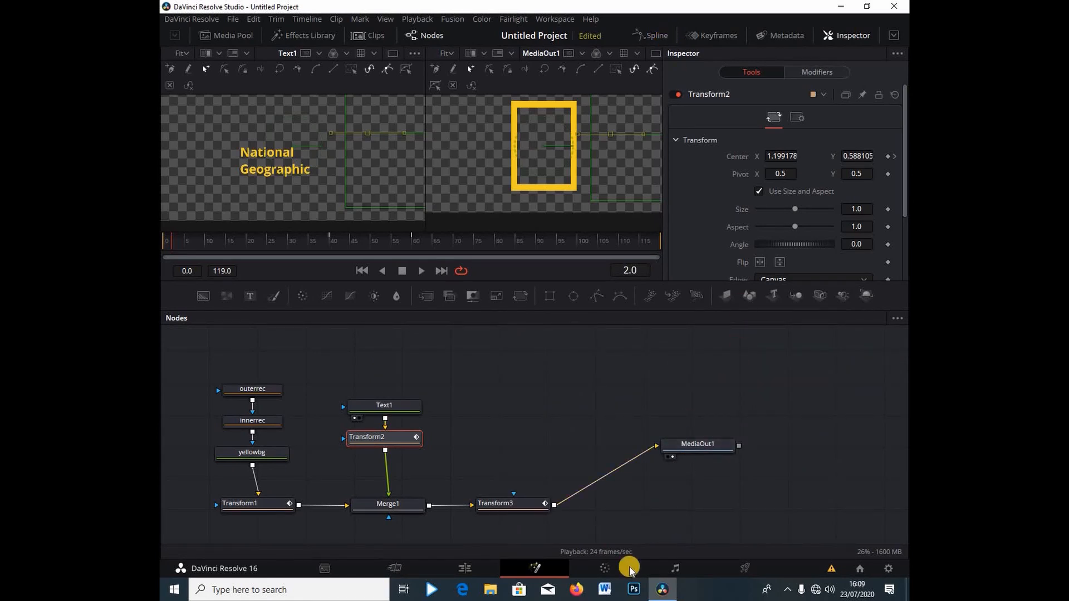
click(855, 36)
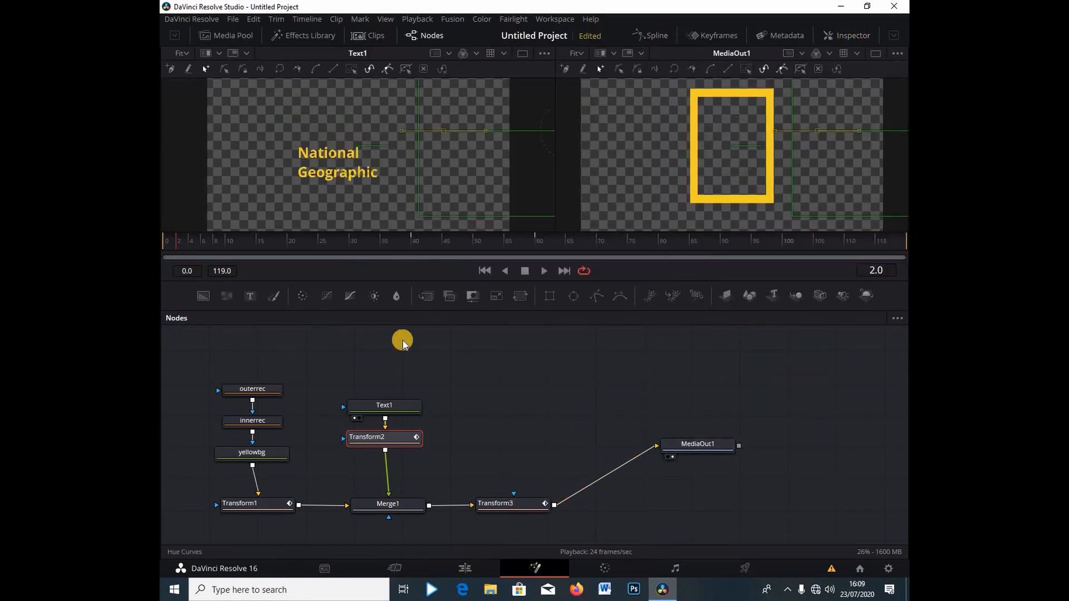
click(669, 445)
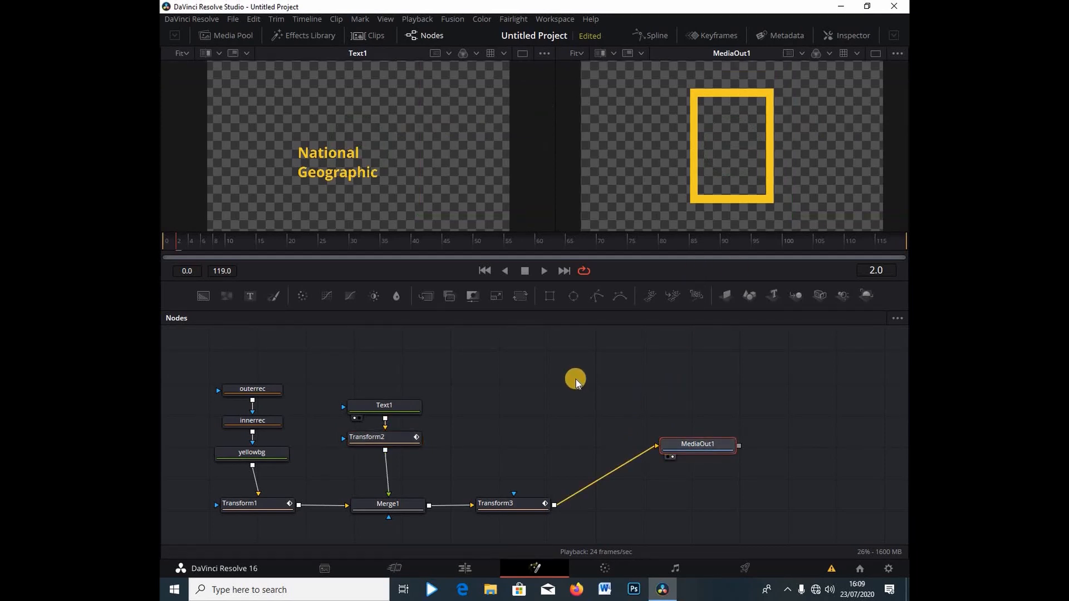
key(space)
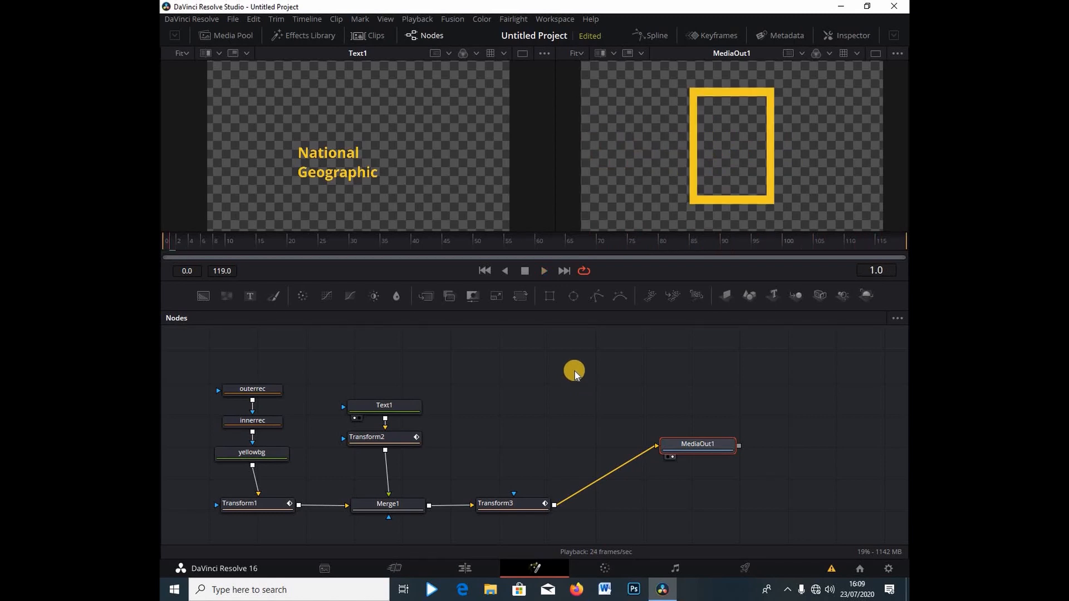
Switch to the Edit page and play the Fusion Composition clip full screen.
click(453, 565)
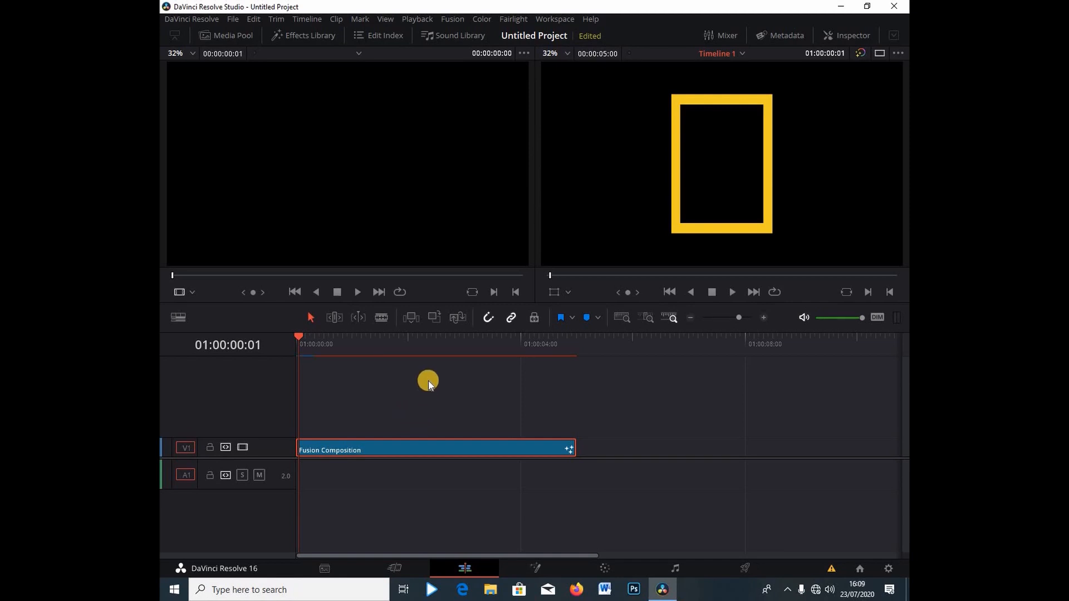
key(ctrl+f)
key(space)
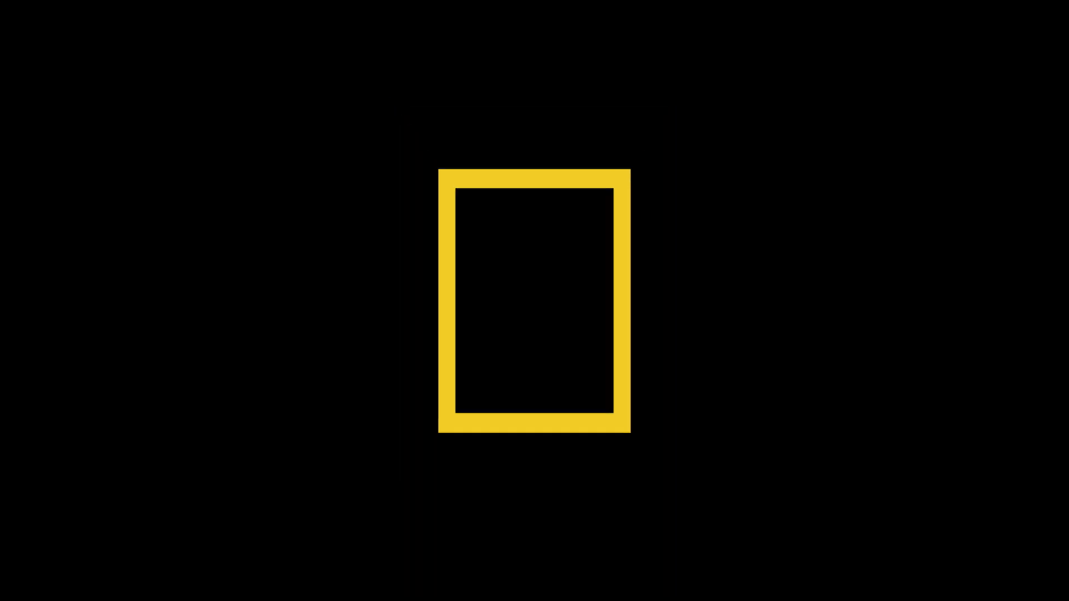